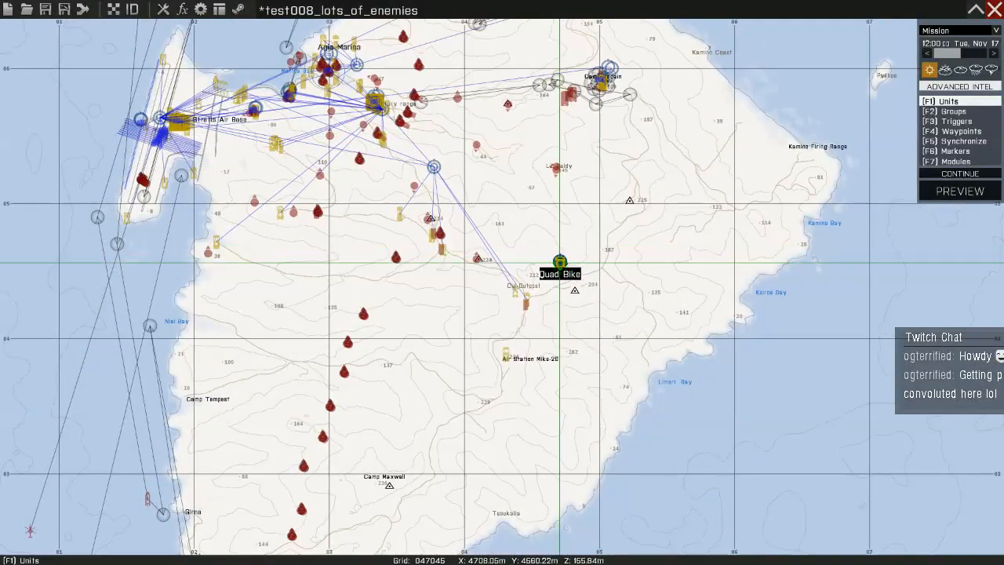
Move the quad bike and the linked object stacked with it across the map to the area east of Agia Marina, around grid 038060.
right_drag(559, 263, 651, 106)
drag(651, 105, 609, 207)
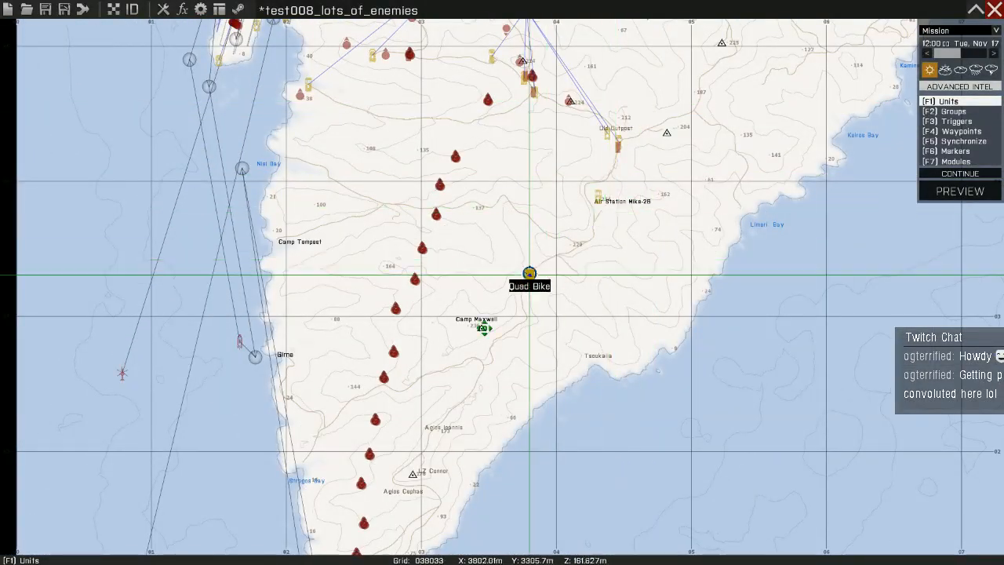
drag(487, 349, 515, 220)
right_drag(515, 219, 583, 350)
scroll(583, 351, up, 5)
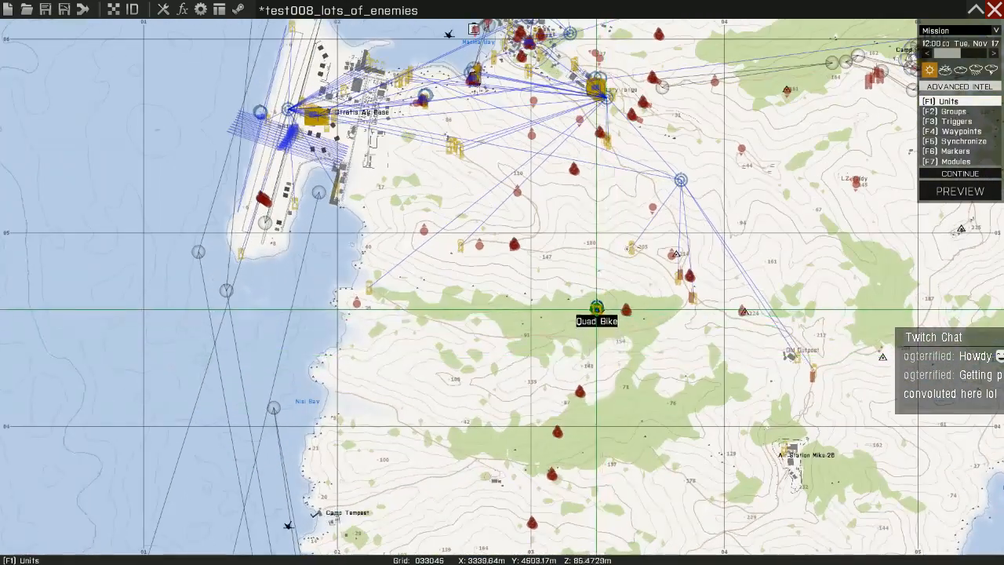
scroll(596, 308, up, 2)
drag(596, 308, 656, 309)
right_drag(656, 309, 621, 355)
drag(621, 355, 614, 243)
right_drag(614, 243, 630, 348)
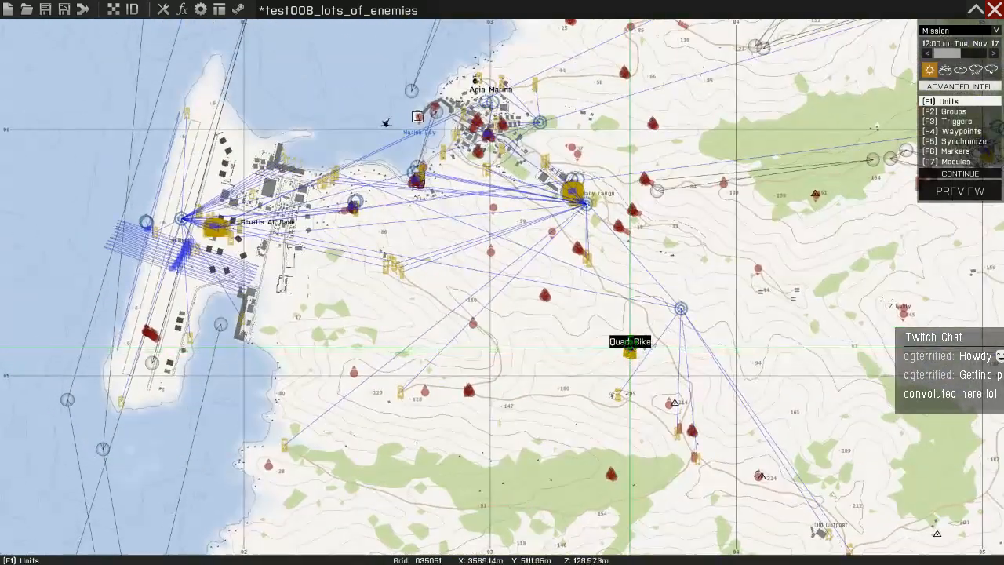
drag(630, 349, 673, 240)
right_drag(673, 241, 598, 373)
drag(598, 373, 619, 244)
right_drag(619, 244, 616, 295)
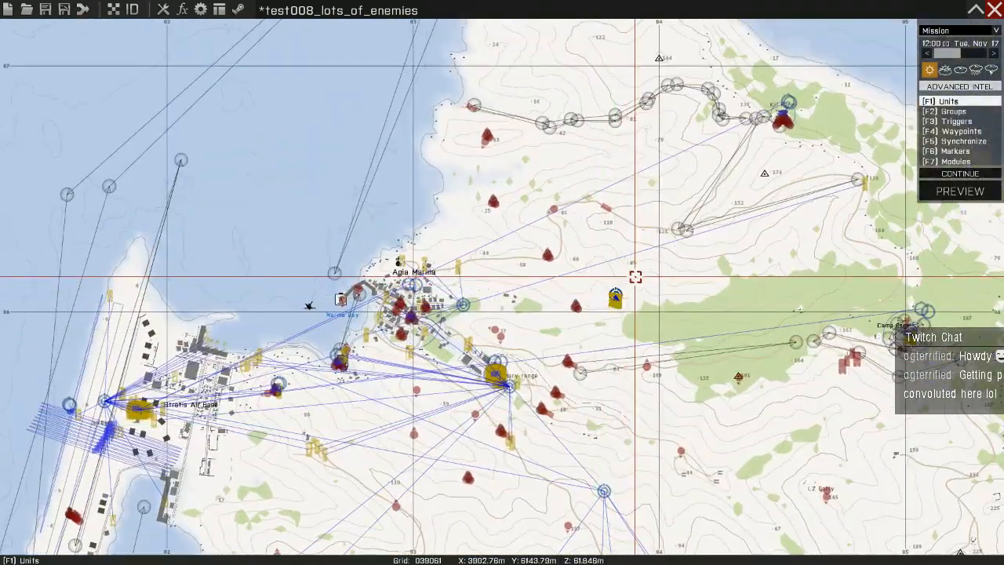
Move two vehicles from the stack east of Agia Marina to the vehicle clusters southwest and south of the military range.
drag(616, 298, 399, 461)
right_drag(398, 461, 407, 364)
drag(407, 364, 345, 368)
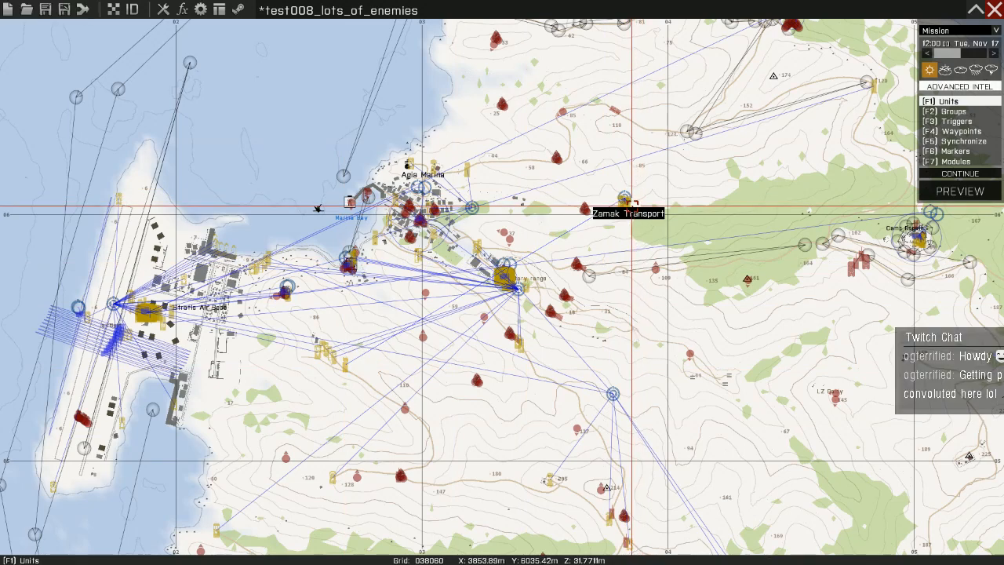
drag(632, 207, 525, 361)
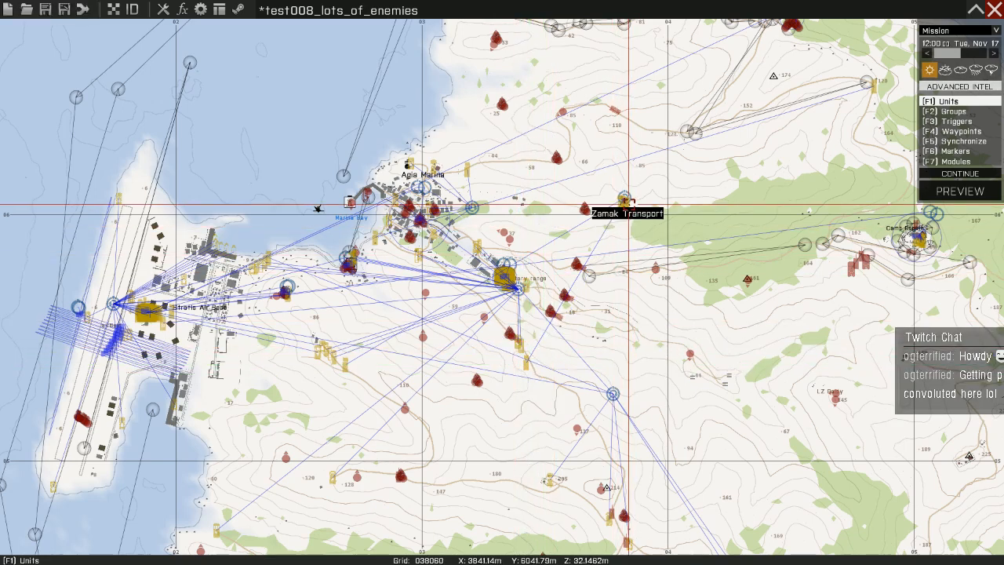
Move the quad bike to the road south of the stack, about grid 039057, and another stacked vehicle to just west of Camp Rogain.
drag(629, 204, 645, 271)
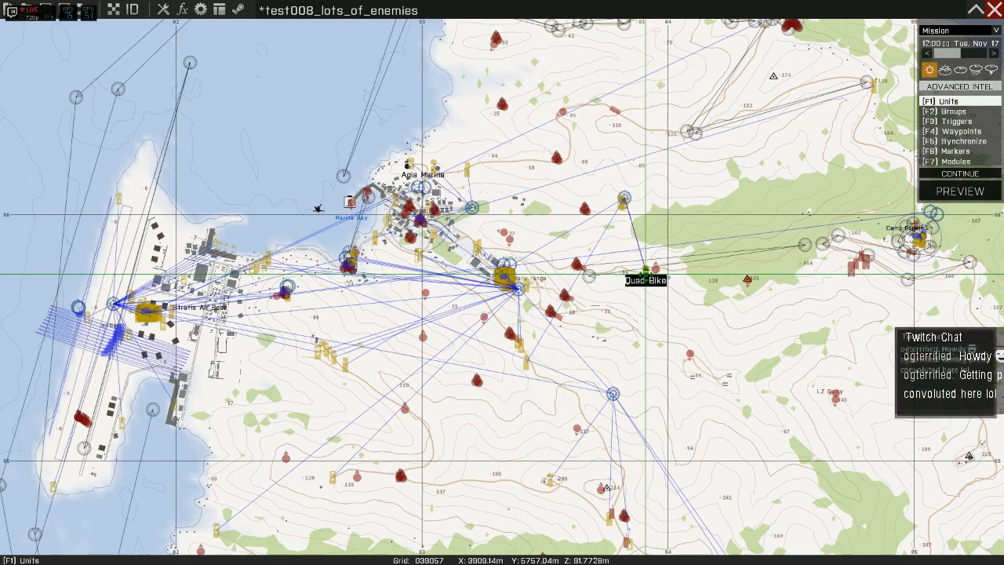
drag(622, 212, 878, 268)
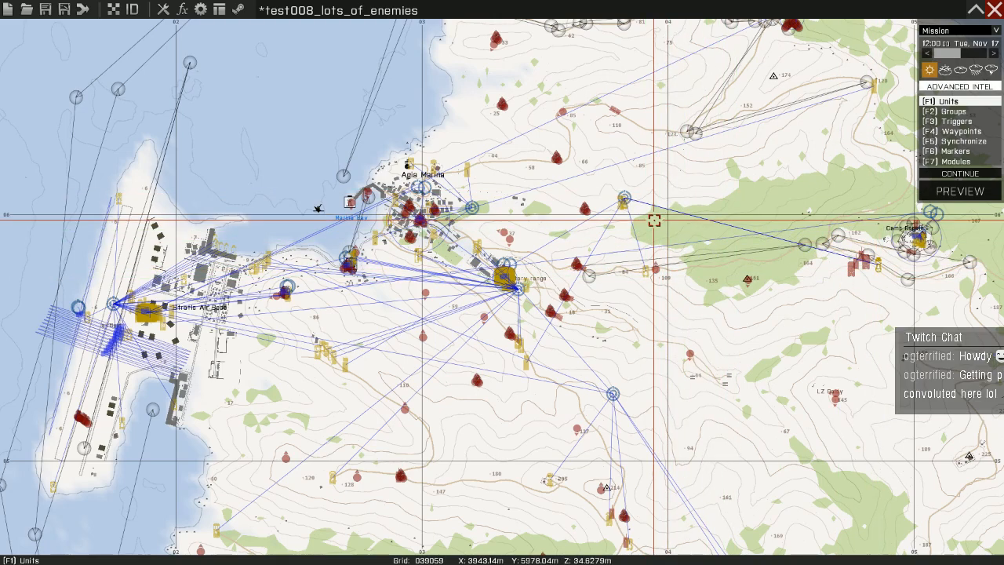
Move another vehicle from the stack southwest to the road, about grid 029049, beside the enemy group.
drag(625, 209, 379, 404)
right_drag(379, 405, 424, 263)
drag(424, 262, 456, 341)
right_drag(811, 177, 800, 203)
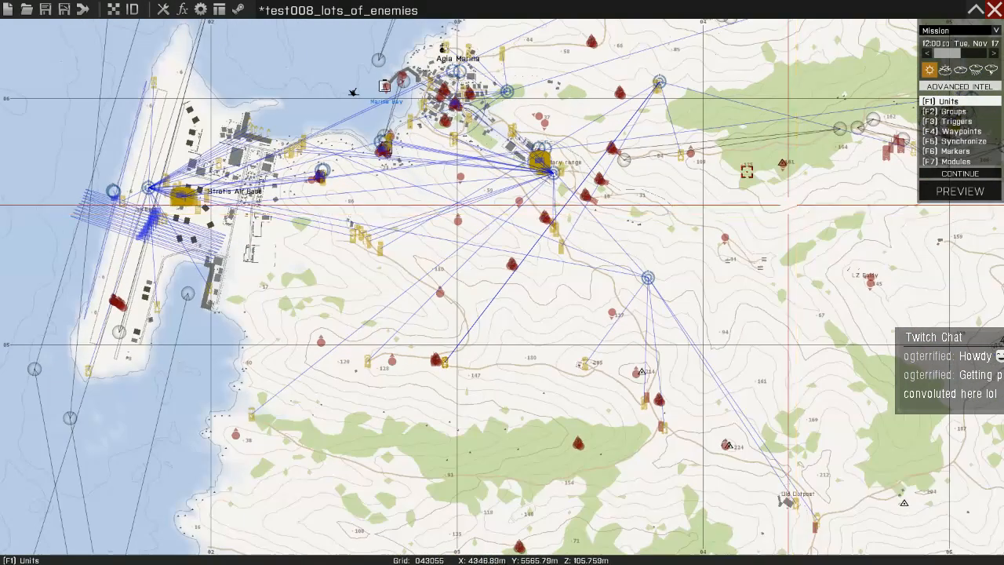
Move the next vehicle from the stack to Stratis Air Base, placing it southeast of the equipment area at about grid 019055.
drag(658, 84, 602, 362)
right_drag(603, 363, 574, 194)
drag(580, 208, 490, 193)
right_drag(491, 194, 602, 337)
drag(603, 335, 210, 305)
scroll(303, 298, up, 10)
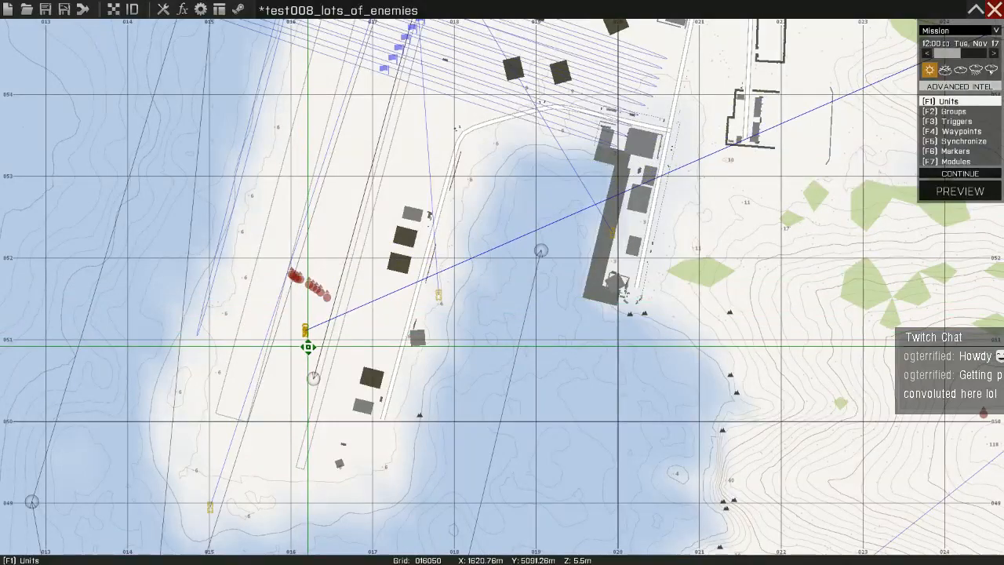
drag(307, 347, 397, 210)
right_drag(397, 210, 383, 405)
drag(383, 405, 436, 181)
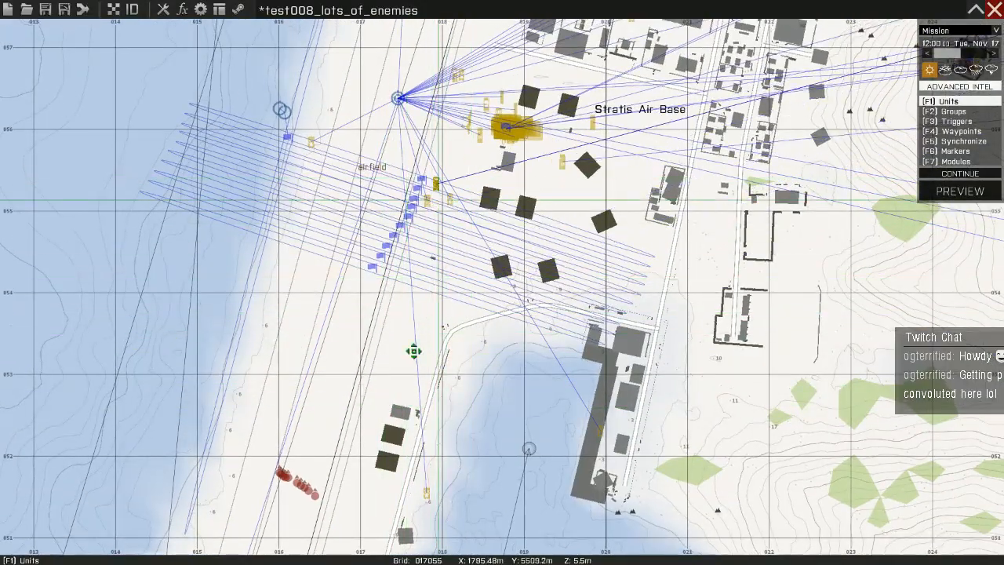
right_drag(414, 351, 412, 392)
drag(412, 392, 468, 202)
right_drag(468, 202, 500, 318)
drag(500, 319, 416, 356)
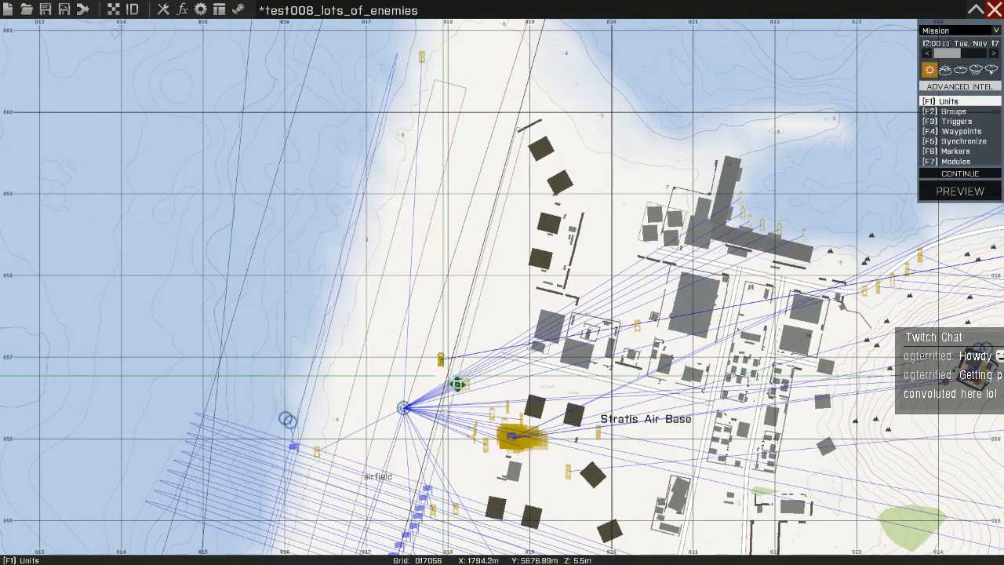
right_drag(456, 384, 417, 253)
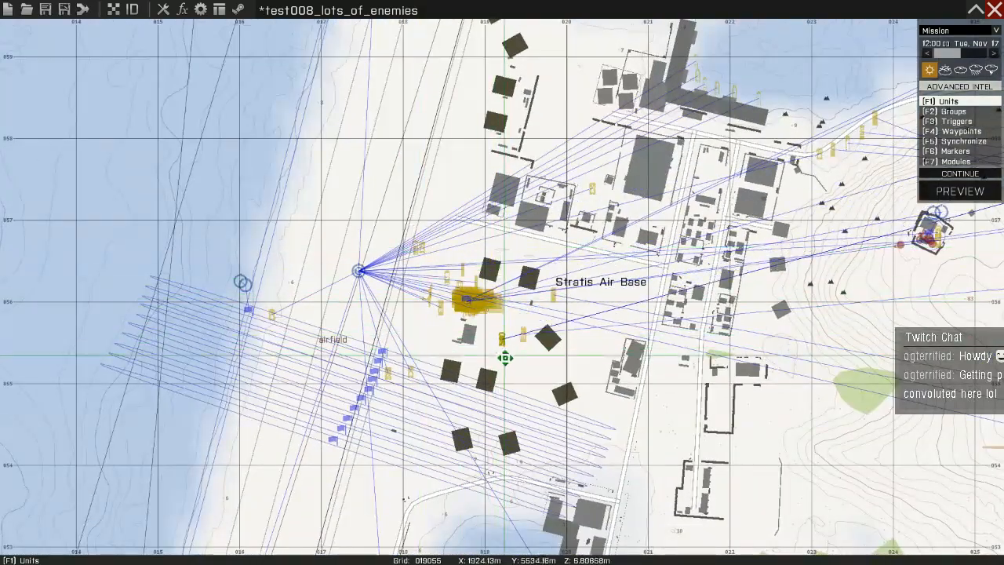
Move the linked sync object from east of Agia Marina to the southern end of the airfield, about grid 016052, and save the mission.
scroll(505, 357, down, 8)
scroll(794, 337, down, 2)
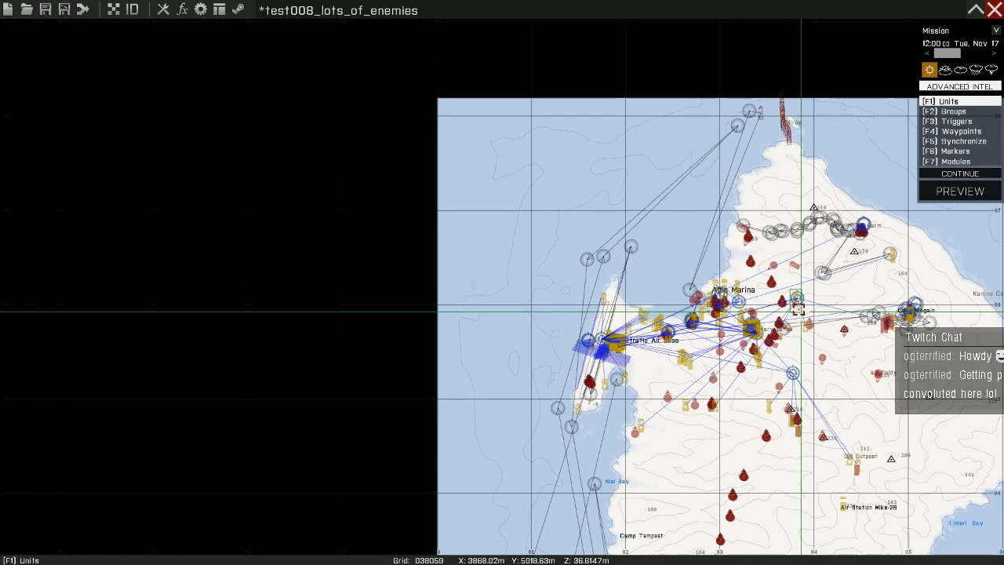
drag(796, 302, 601, 382)
scroll(601, 382, up, 5)
scroll(601, 382, down, 5)
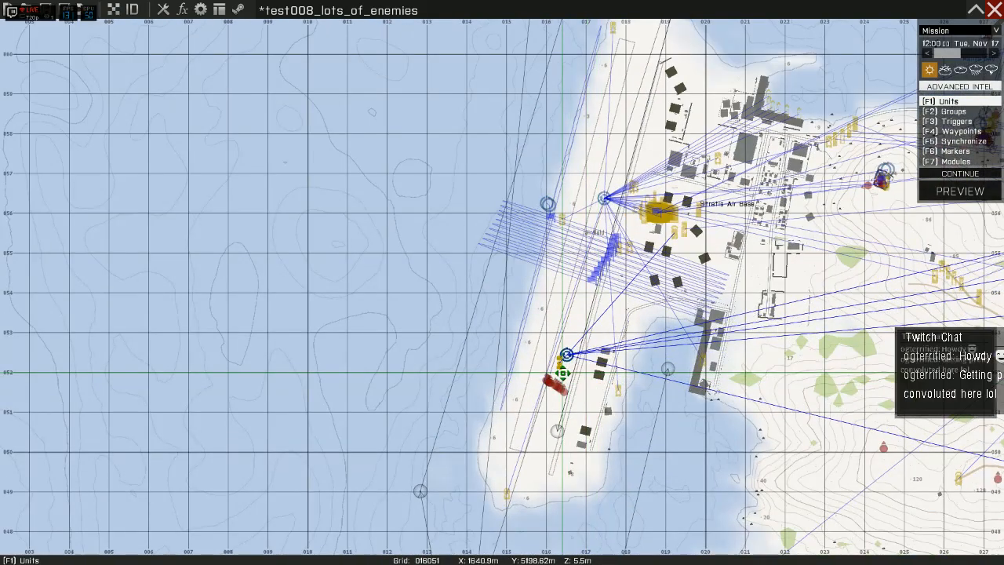
scroll(659, 378, down, 3)
scroll(789, 381, down, 5)
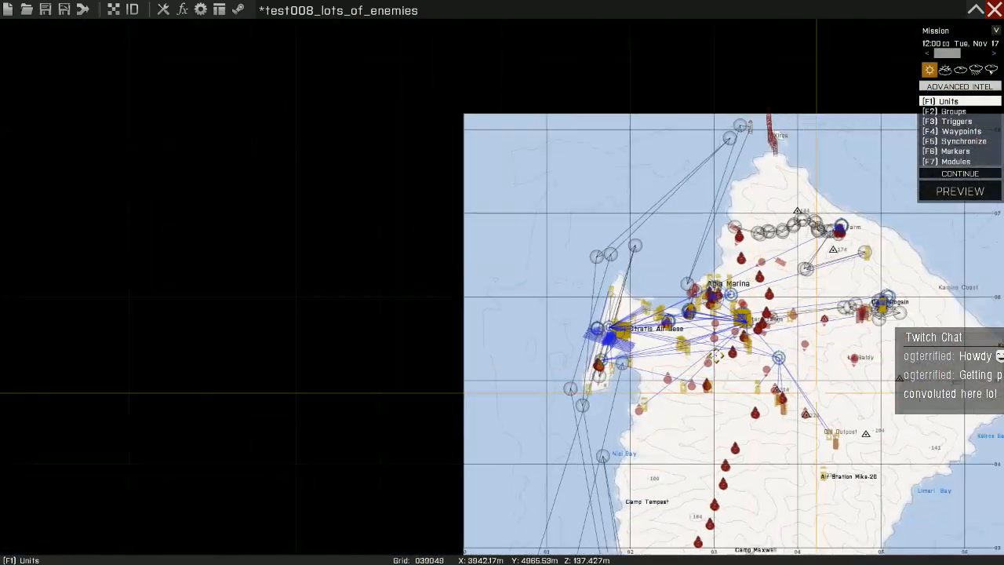
scroll(798, 330, up, 8)
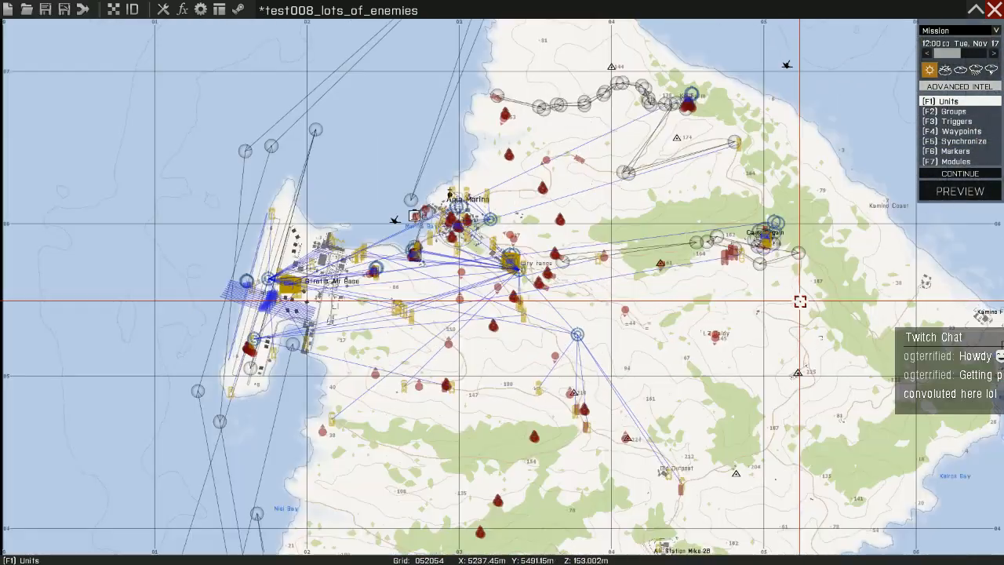
scroll(796, 299, down, 8)
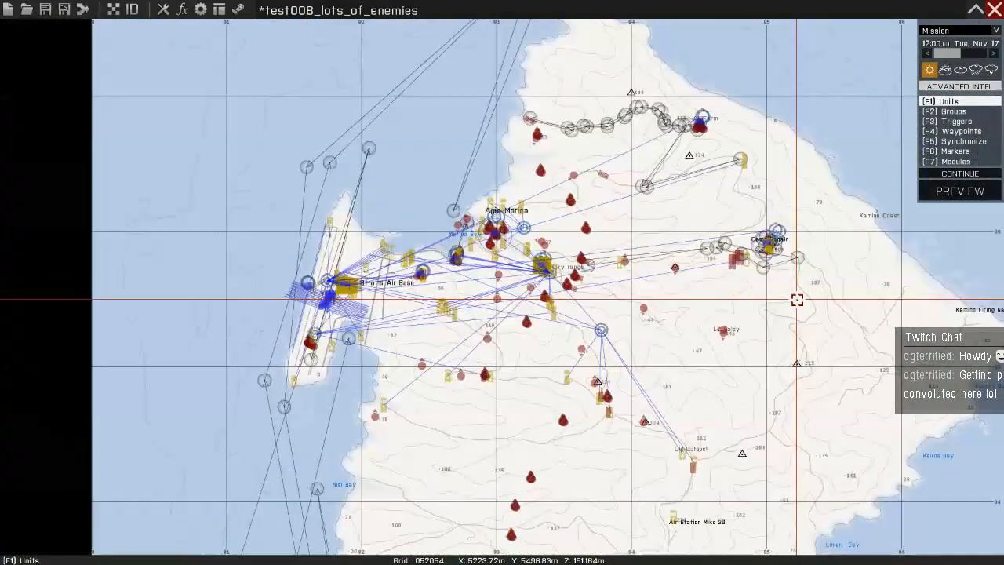
scroll(784, 298, up, 2)
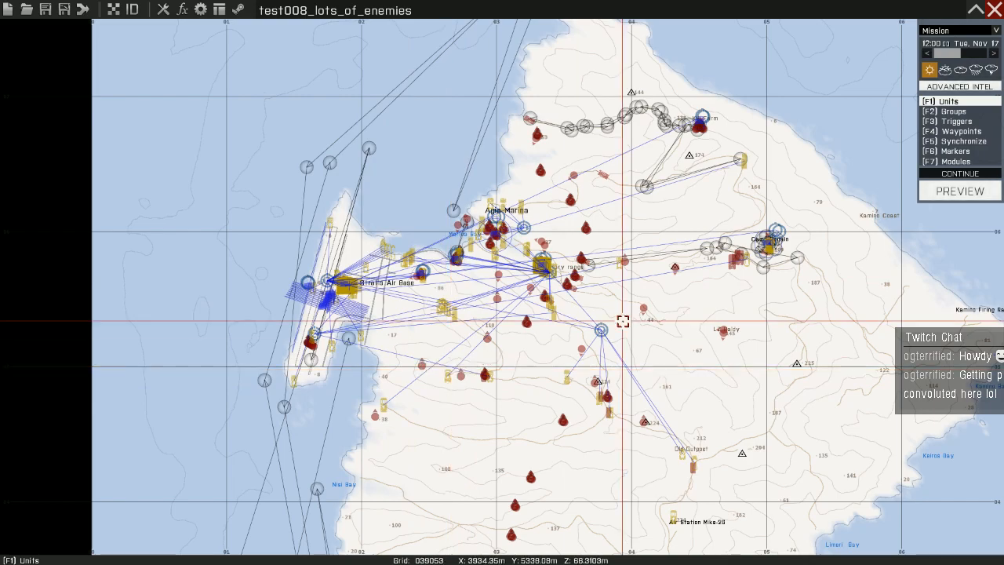
Move the red arrow object east of the airfield equipment area onto the unit at its centre.
scroll(339, 290, up, 10)
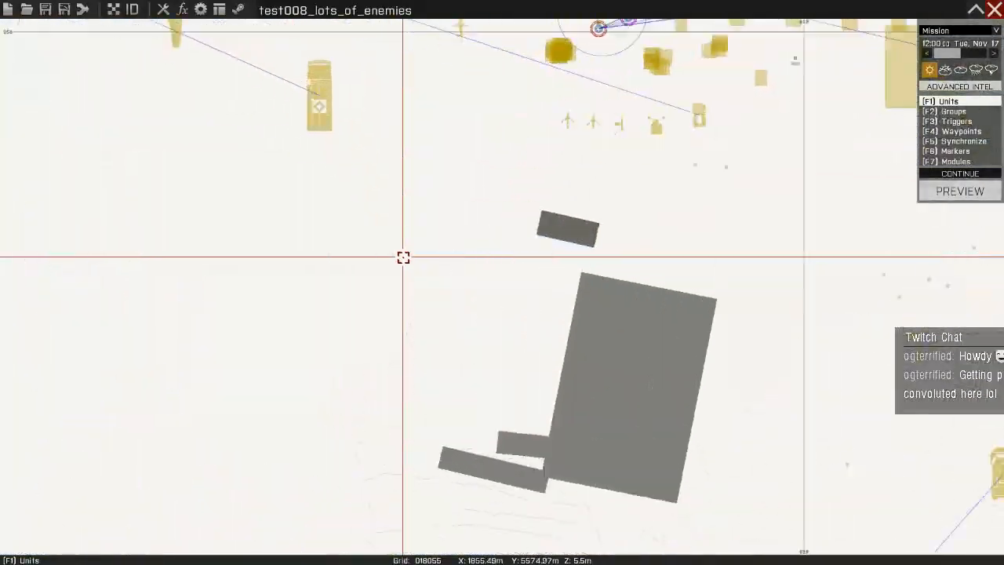
right_drag(464, 226, 393, 350)
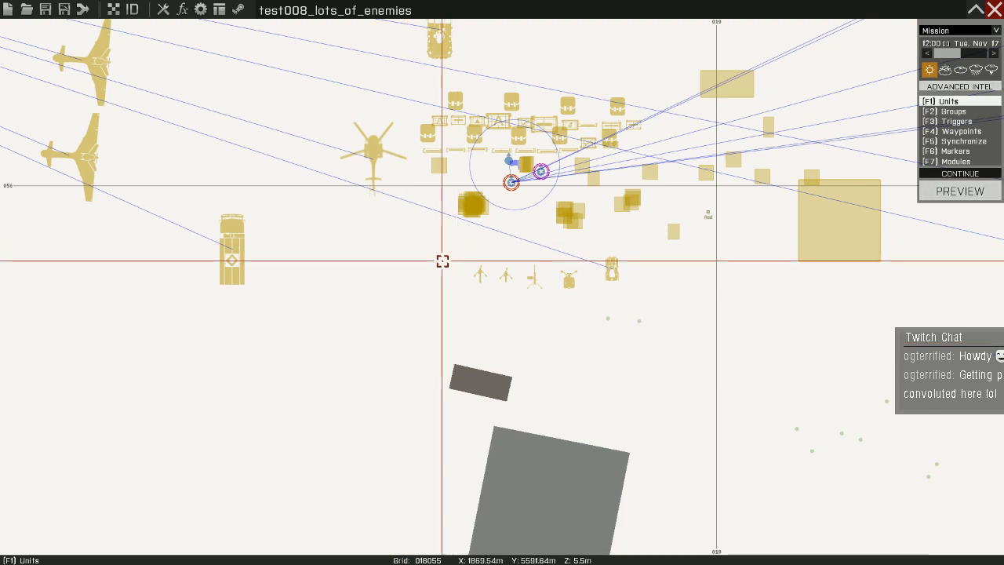
click(506, 156)
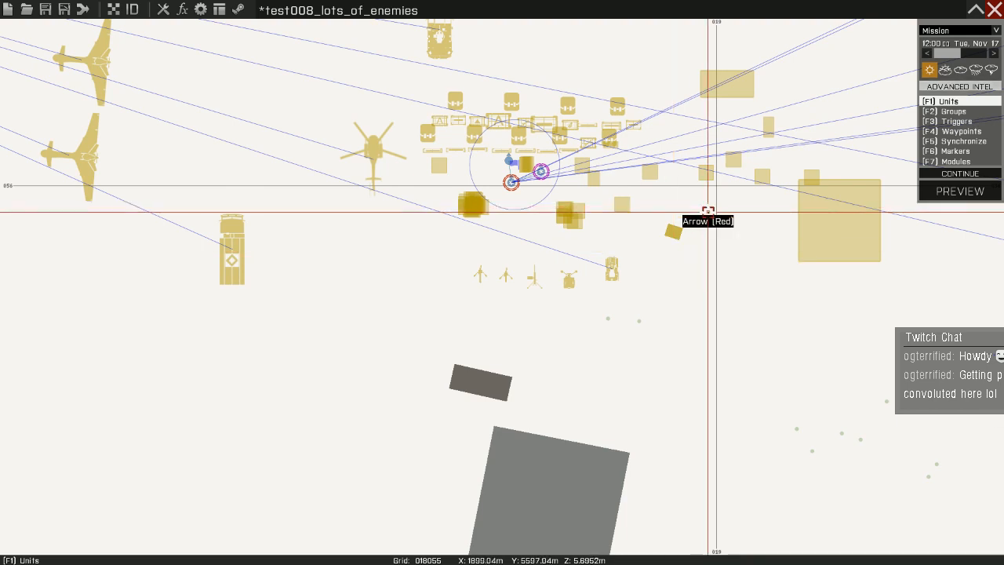
mouse_move(707, 210)
mouse_down()
mouse_move(549, 196)
mouse_move(510, 156)
mouse_up()
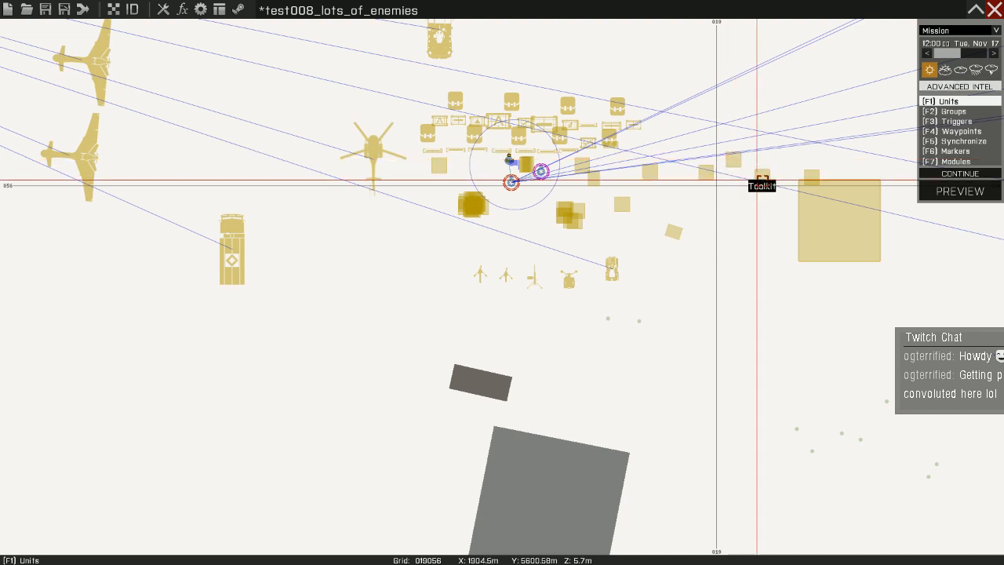
Move the small item beside the large square object to the northwest of the backpack rows.
drag(810, 176, 426, 84)
scroll(426, 84, down, 3)
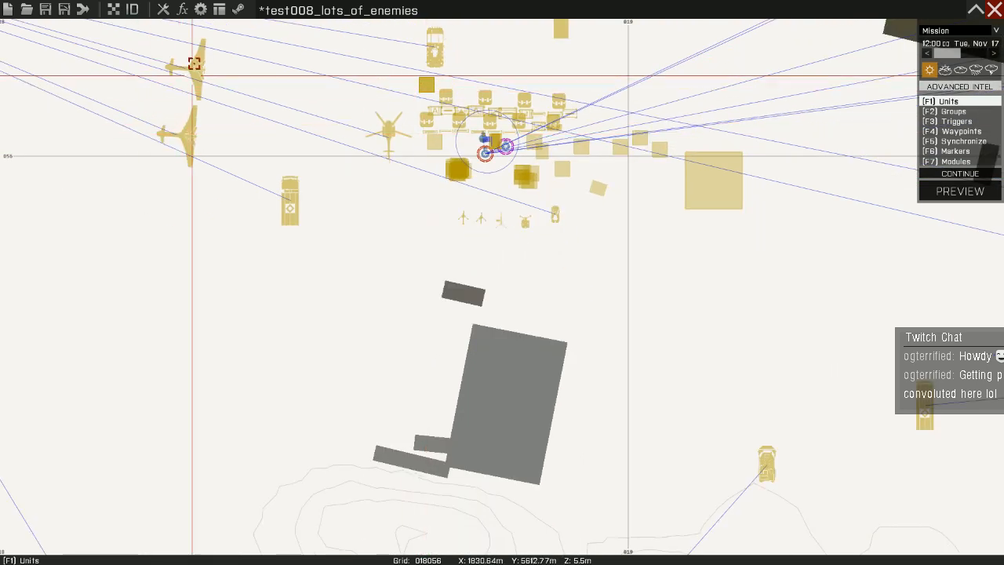
scroll(494, 114, up, 3)
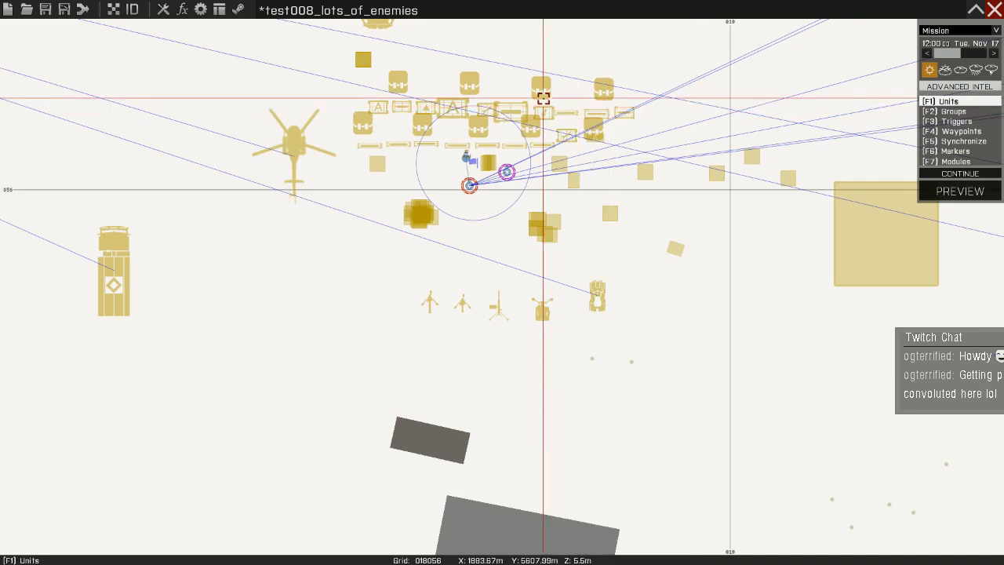
Insert an empty Ammo-class Supply Box [NATO] just north of the backpack rows.
right_drag(541, 89, 562, 159)
double_click(460, 118)
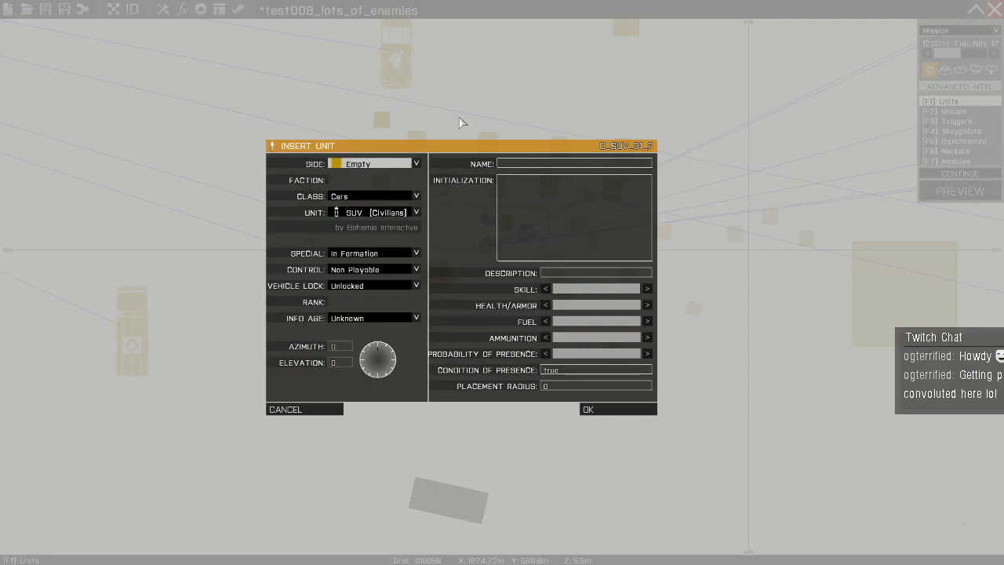
click(402, 196)
click(368, 211)
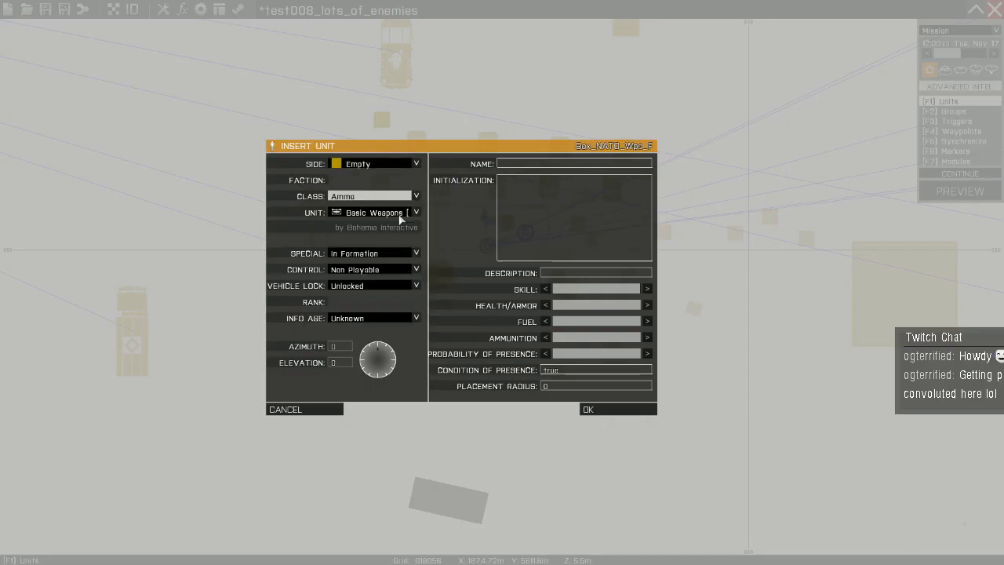
click(403, 212)
scroll(429, 302, down, 3)
scroll(430, 300, down, 4)
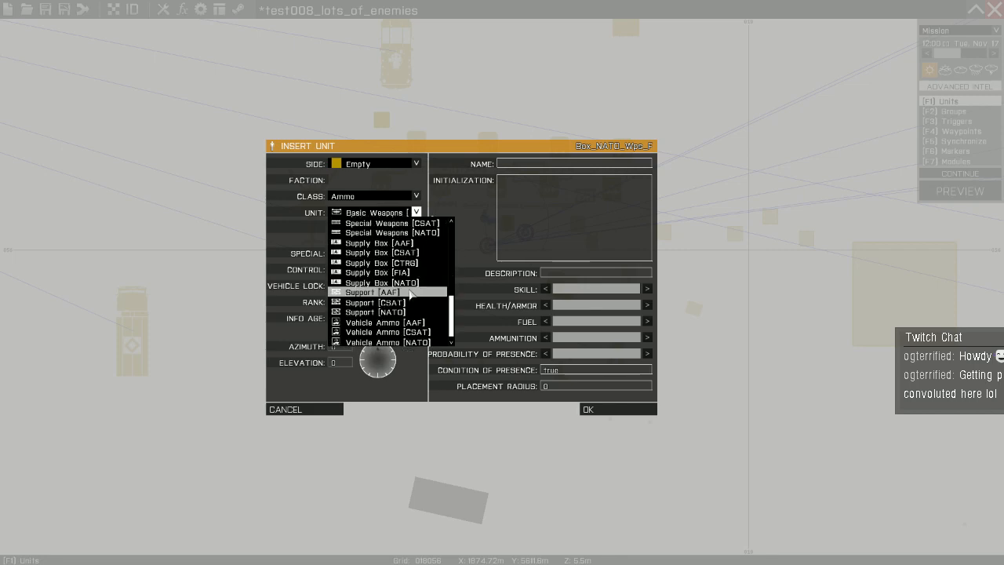
click(388, 282)
click(592, 411)
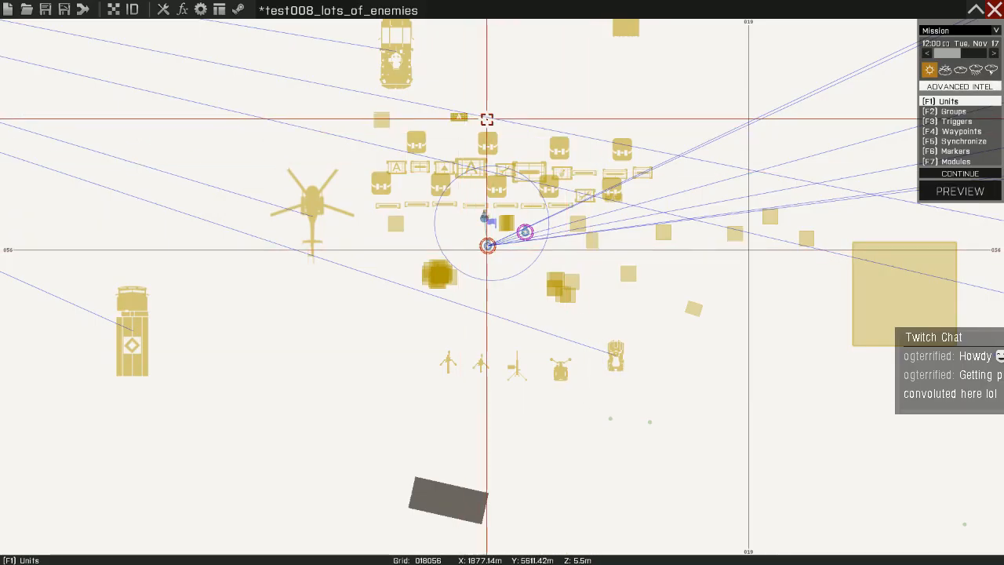
Insert a Supply Box [FIA] directly east of the NATO supply box.
double_click(484, 122)
click(383, 214)
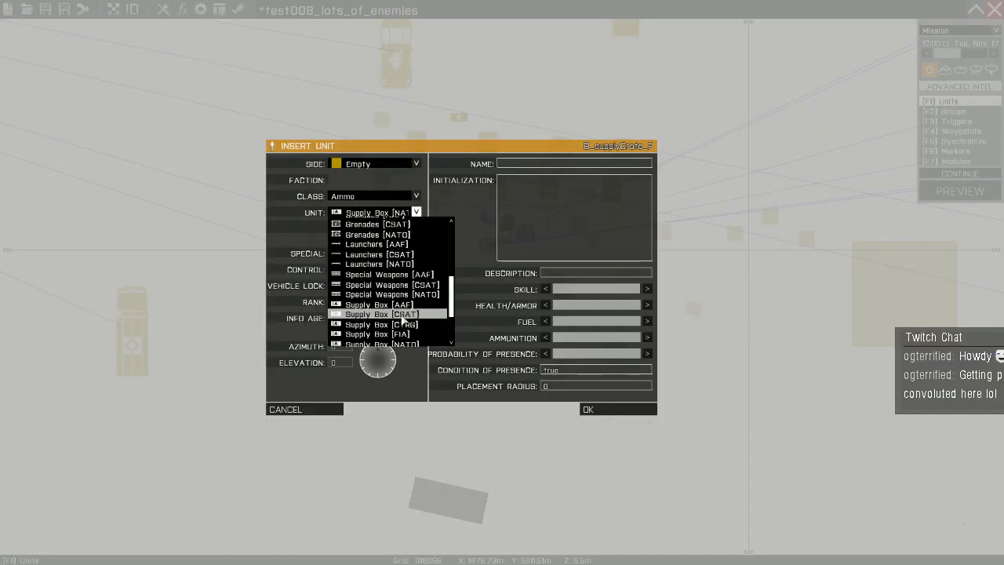
click(377, 334)
click(588, 409)
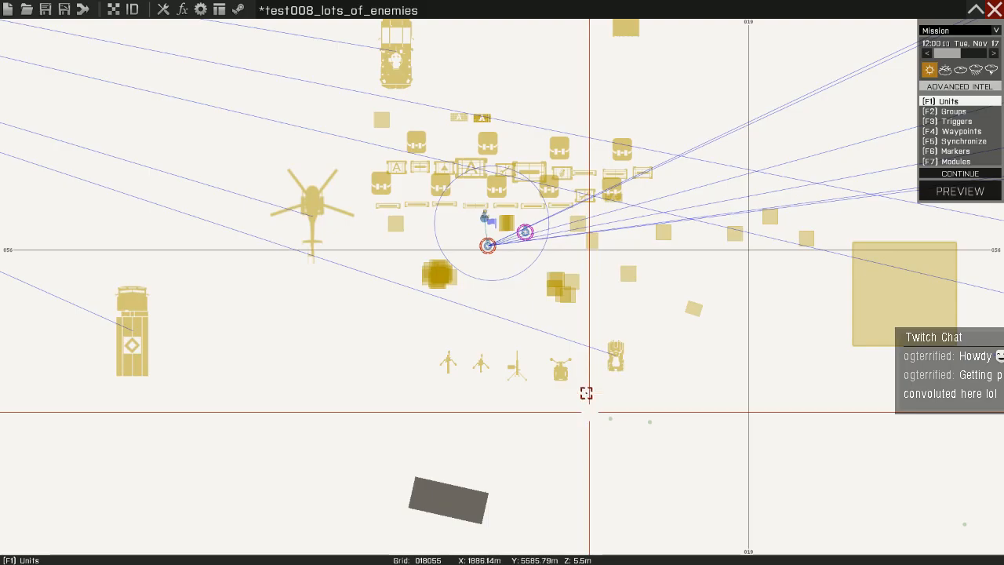
Insert a Support [NATO] crate directly east of the FIA supply box.
double_click(504, 117)
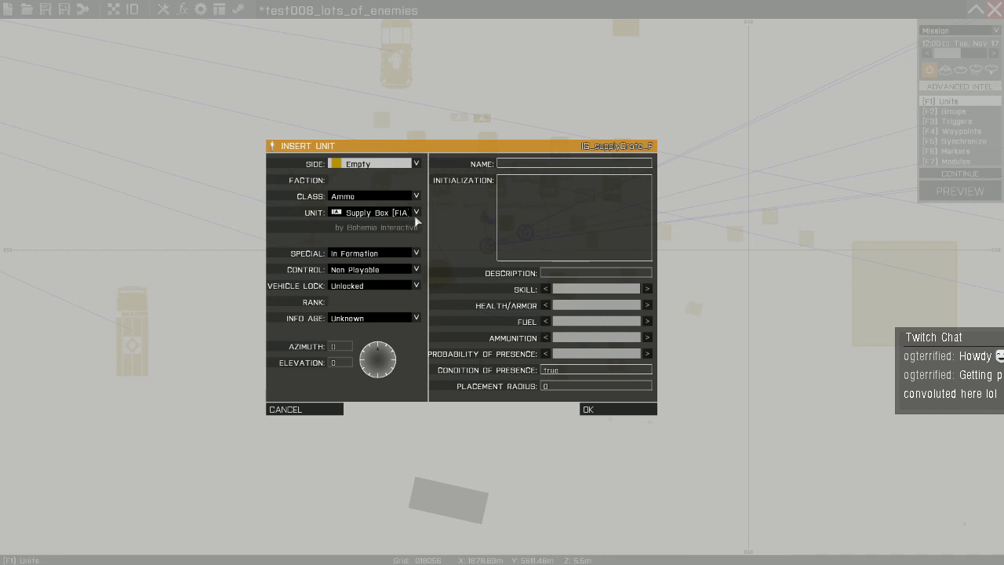
click(415, 216)
scroll(418, 337, down, 3)
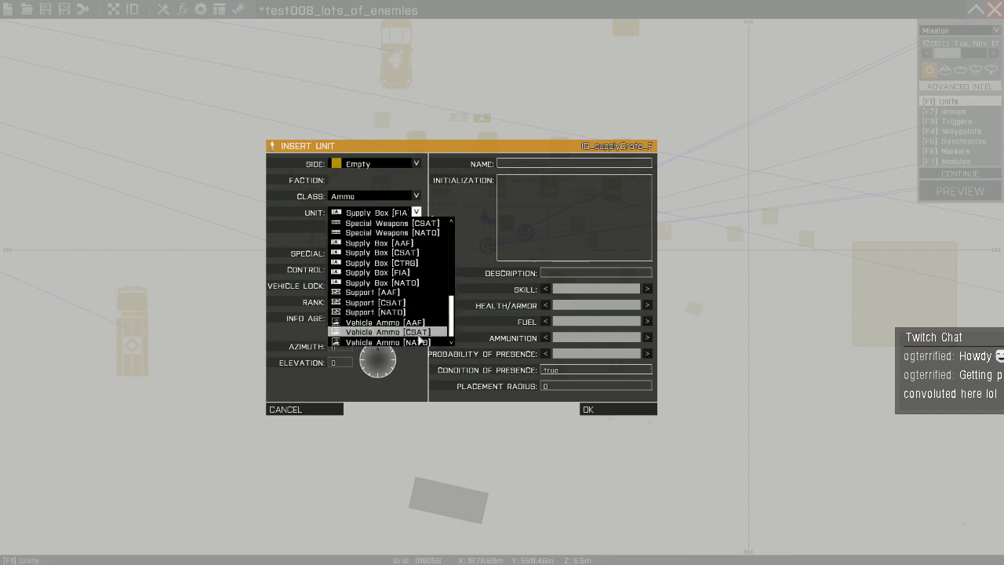
click(405, 312)
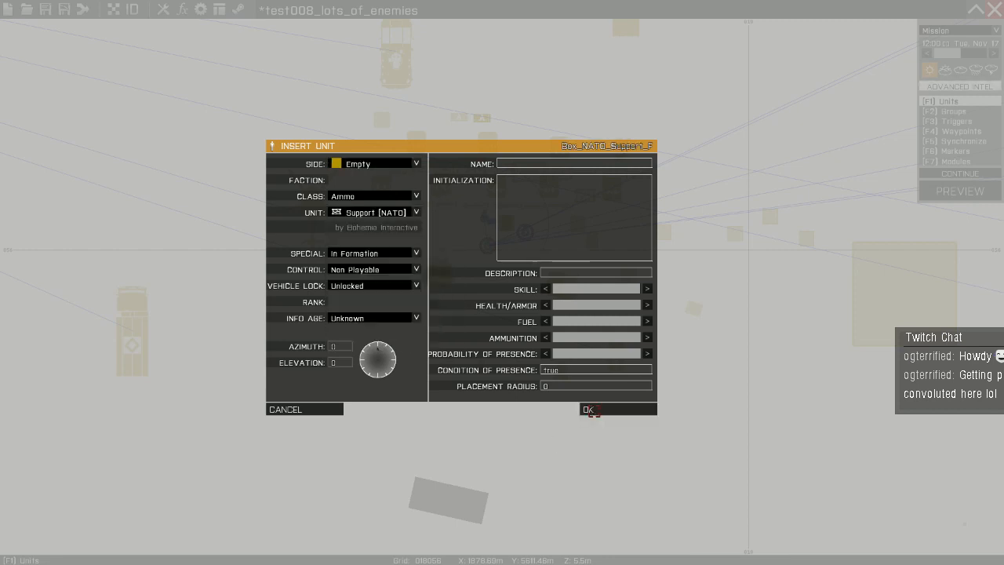
click(592, 409)
Insert a Support [CSAT] crate directly east of the Support [NATO] crate.
double_click(528, 115)
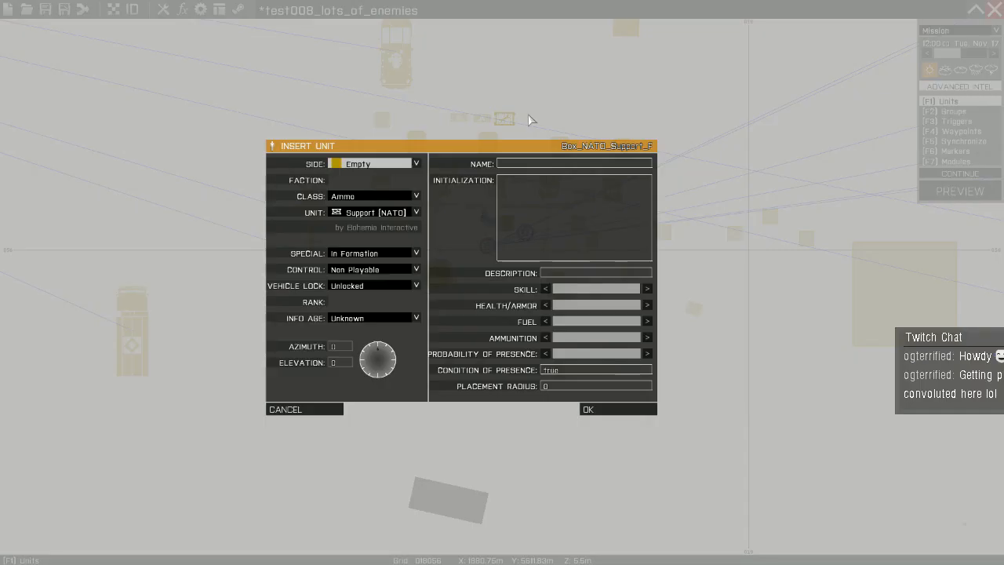
click(401, 217)
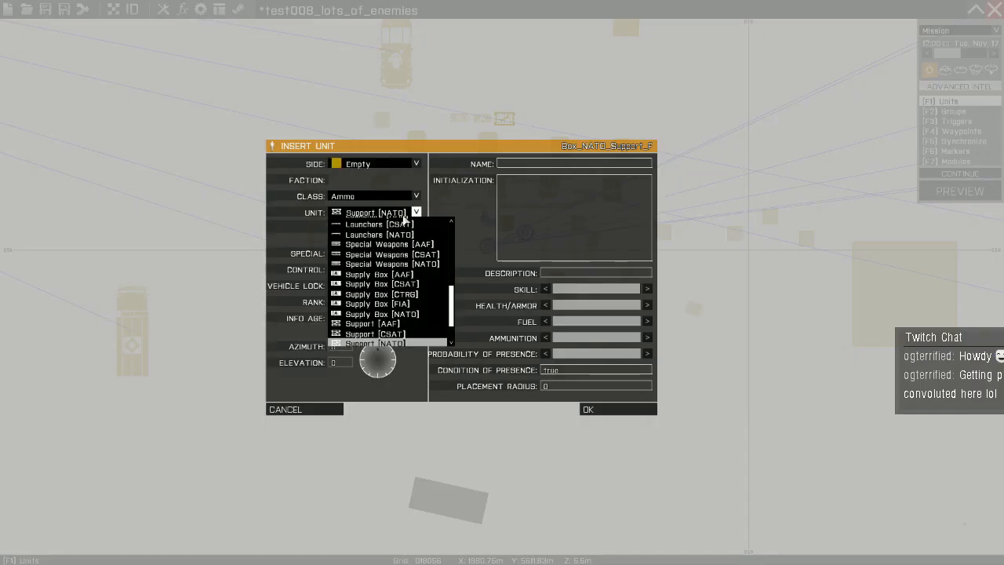
click(409, 333)
click(602, 413)
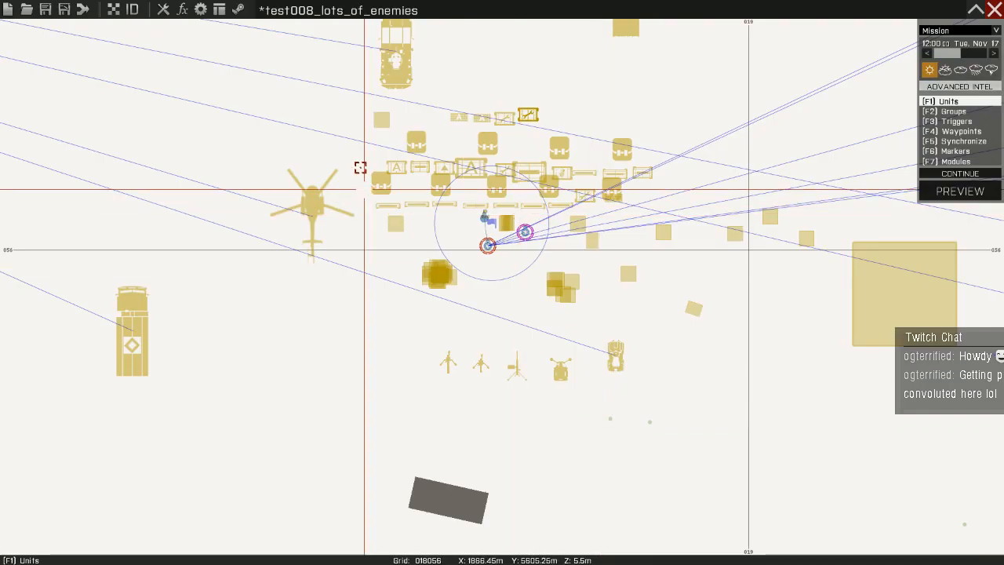
Insert a Vehicle Ammo [NATO] crate west of the equipment rows, northwest of the MH-9 Hummingbird.
scroll(306, 101, down, 4)
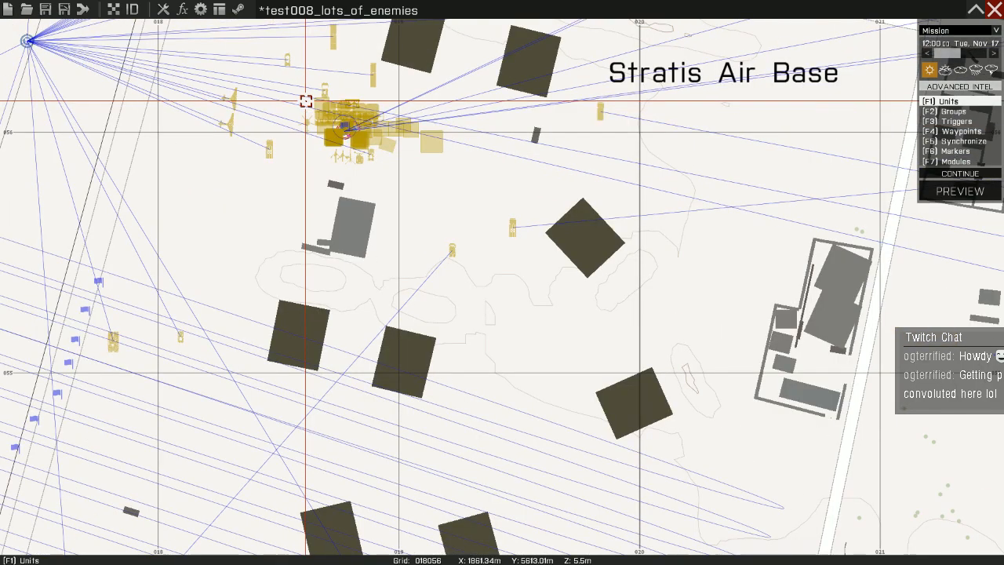
scroll(306, 101, up, 2)
double_click(284, 108)
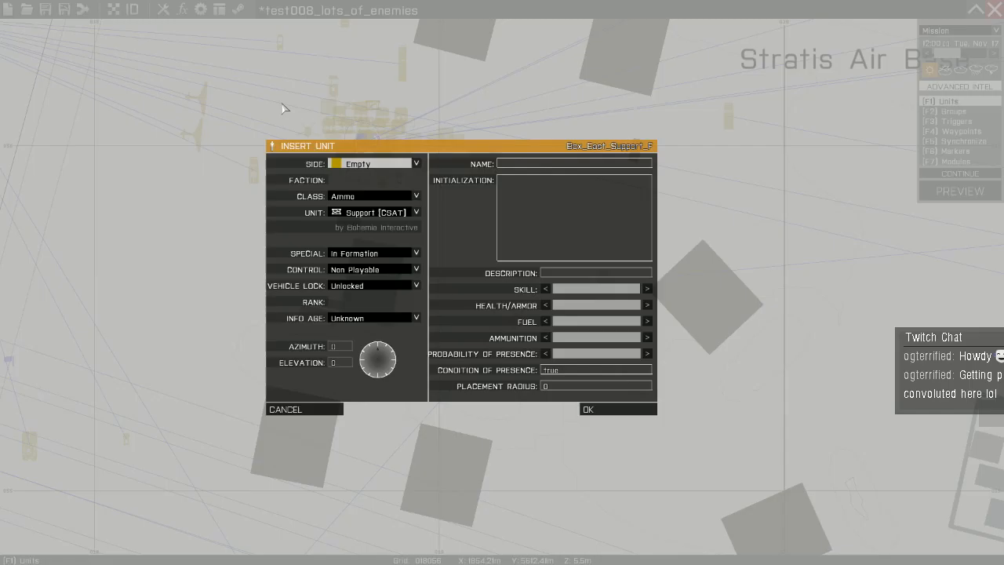
click(385, 212)
scroll(413, 287, down, 2)
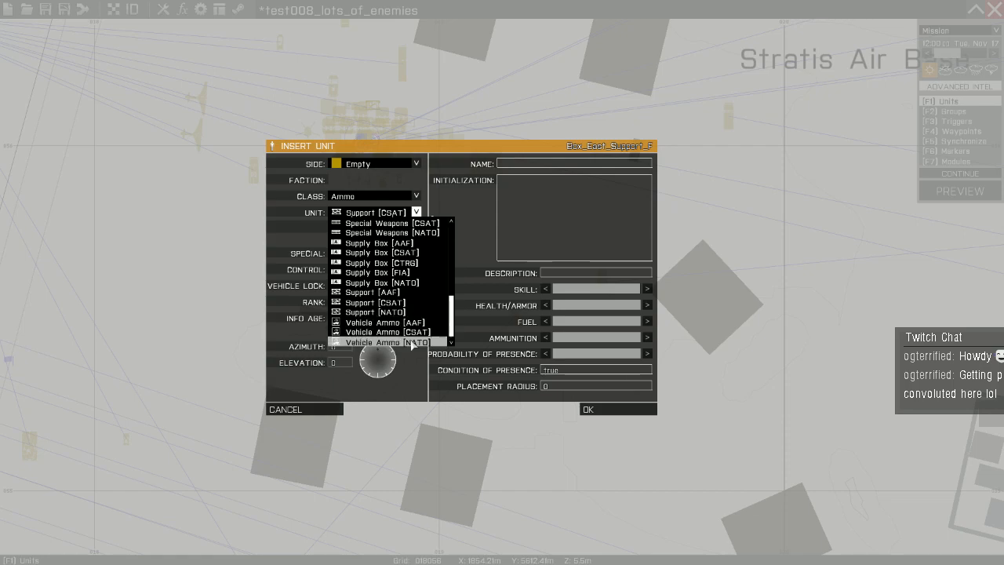
click(384, 342)
click(587, 409)
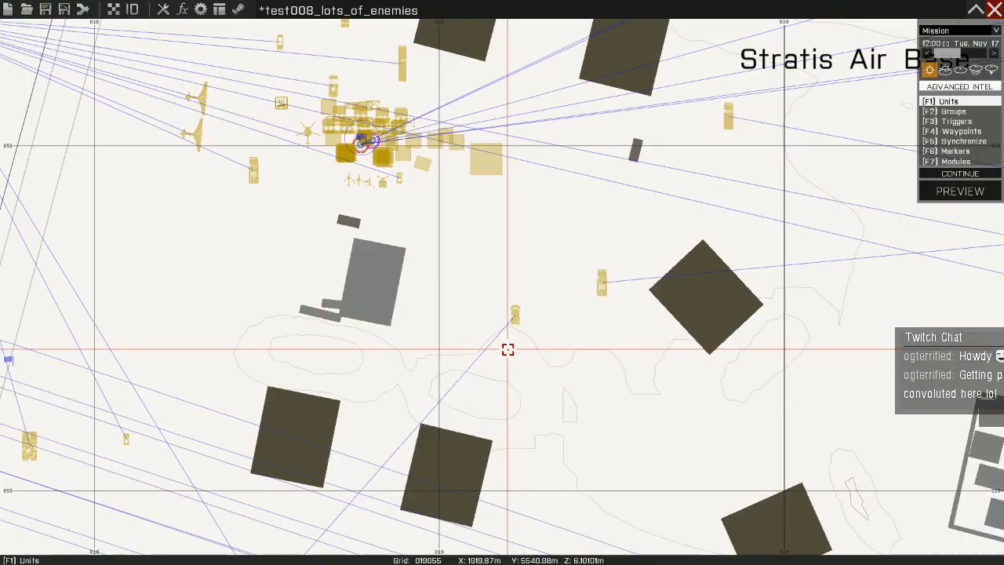
Move the M2A4 Slammer UP to the southwest and the Zamak Transport to the southeast of the equipment area.
scroll(455, 274, up, 3)
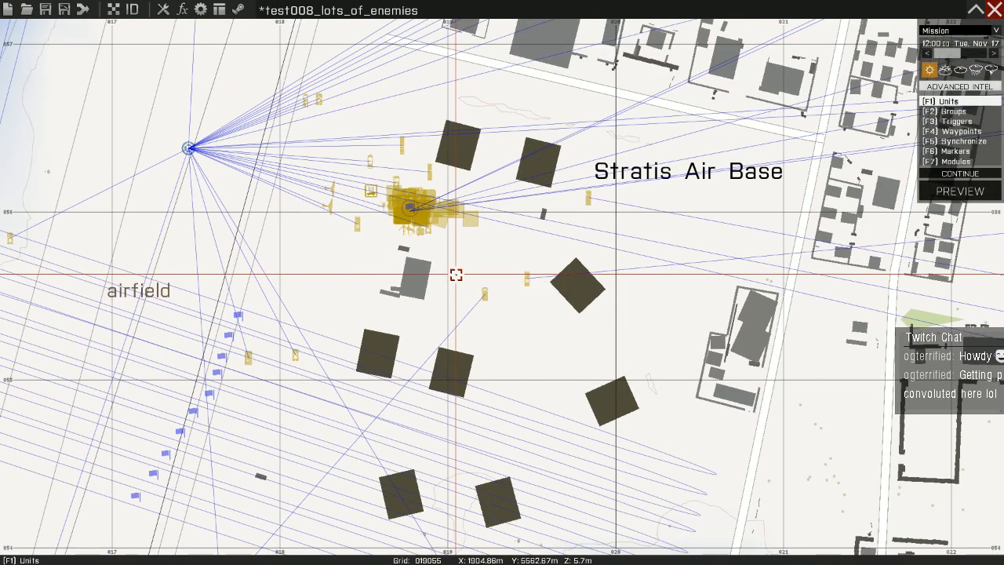
scroll(382, 213, up, 4)
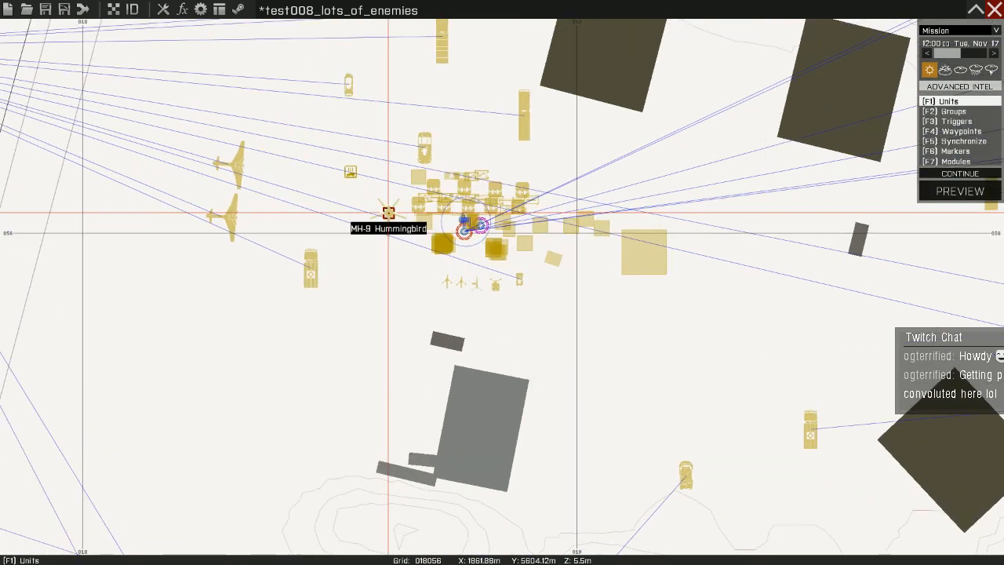
scroll(388, 213, down, 2)
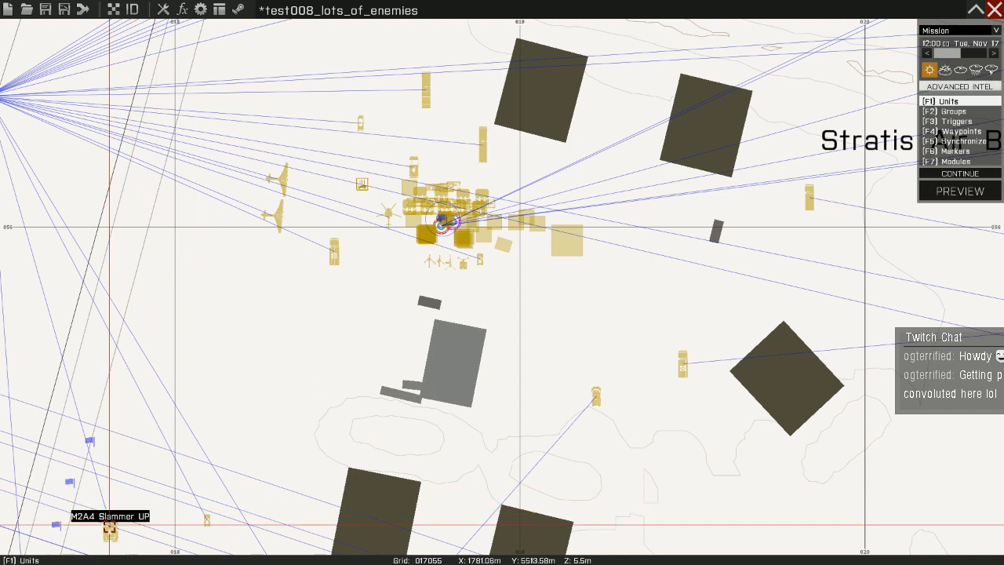
drag(111, 530, 219, 298)
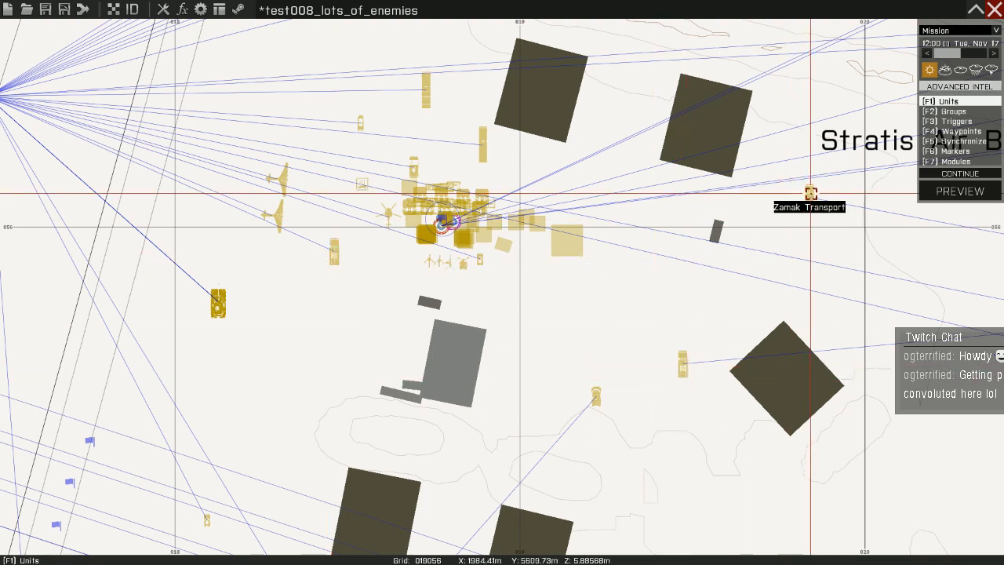
drag(810, 192, 540, 300)
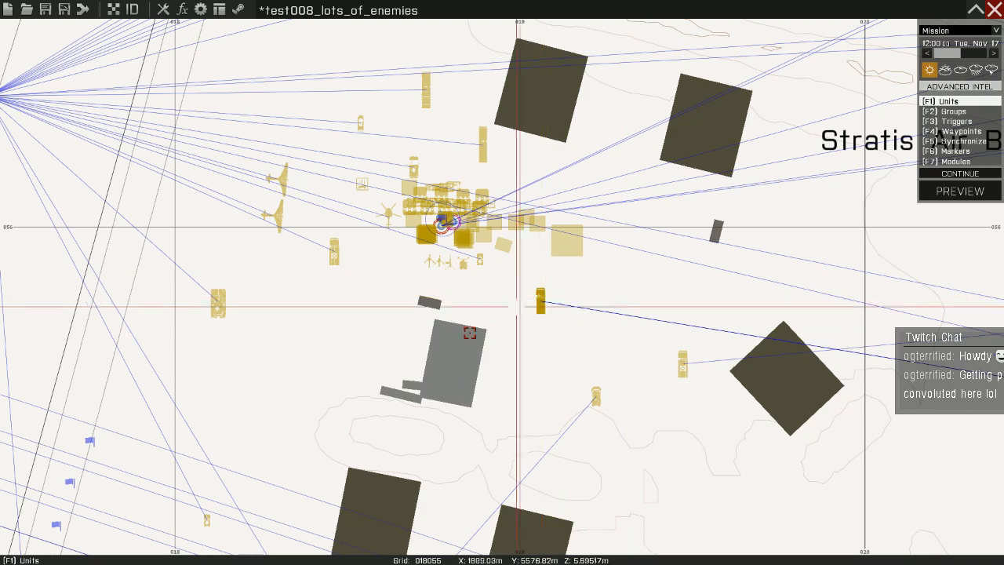
Review the health, fuel and ammunition settings of the M2A4 Slammer UP and the HEMTT Repair truck.
scroll(469, 333, down, 2)
scroll(378, 288, up, 3)
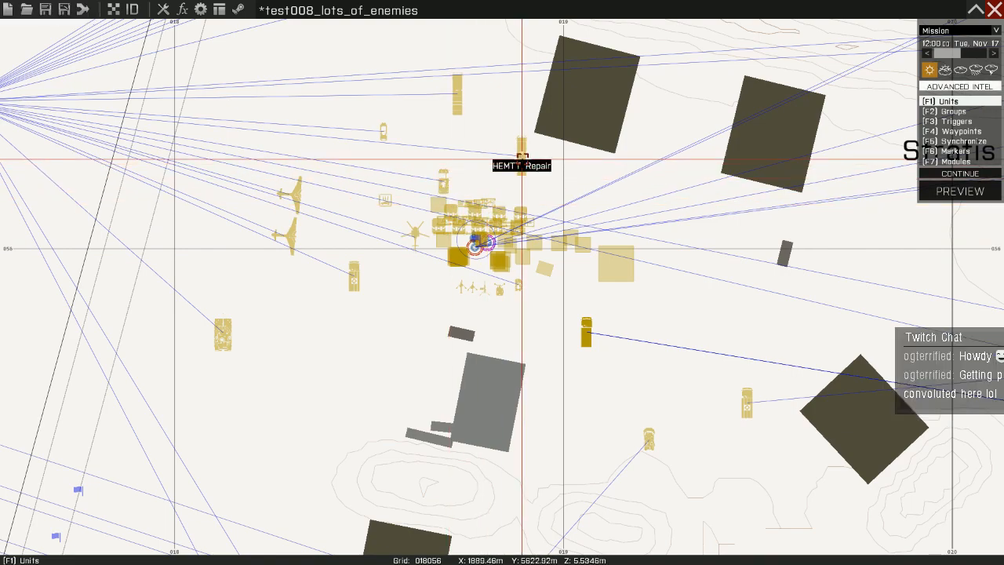
scroll(455, 93, down, 5)
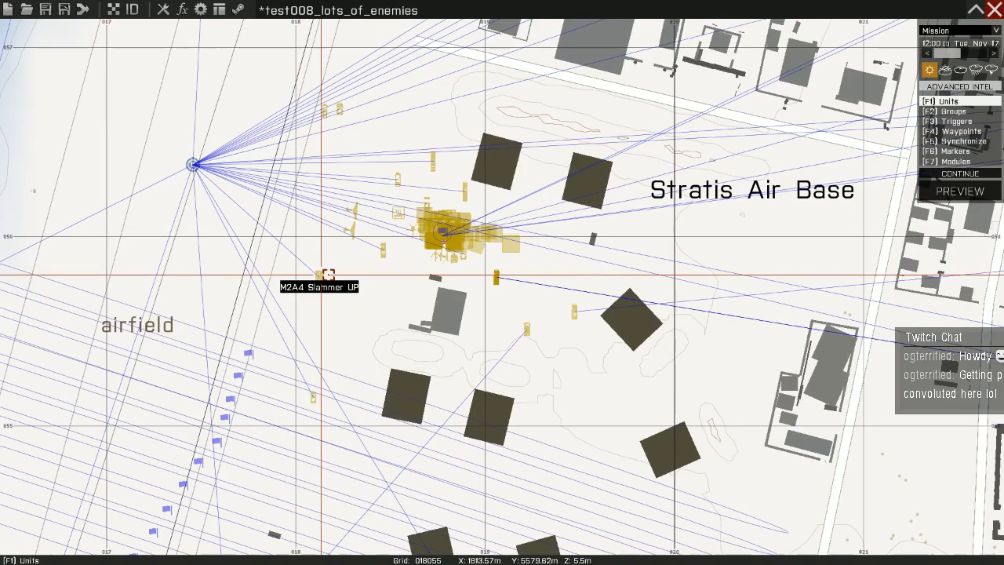
double_click(320, 278)
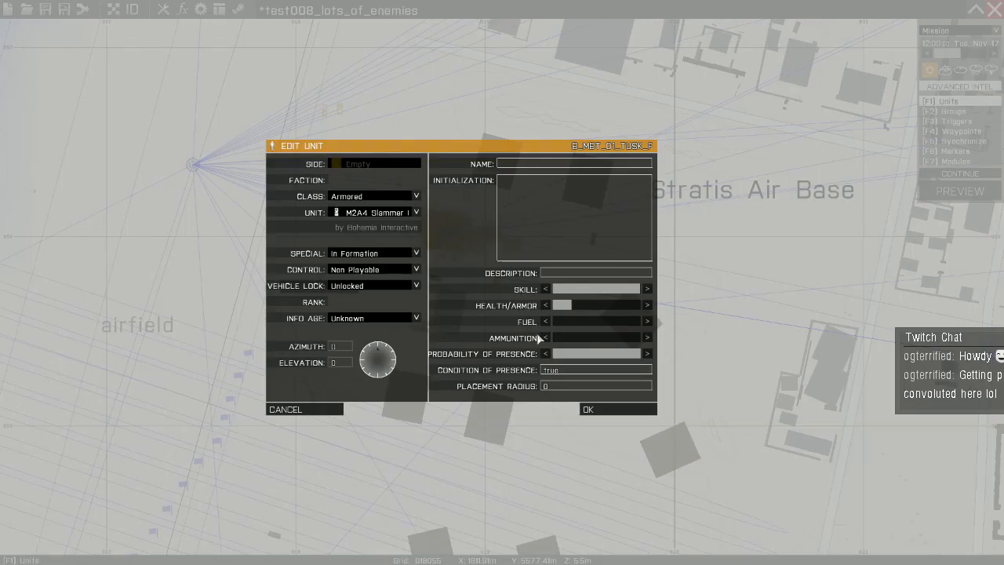
click(589, 409)
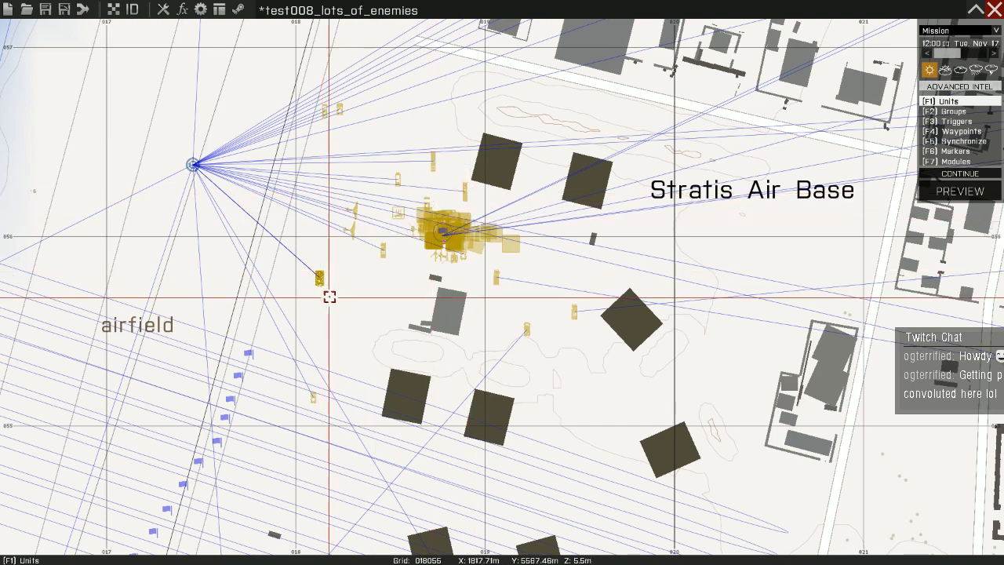
double_click(464, 194)
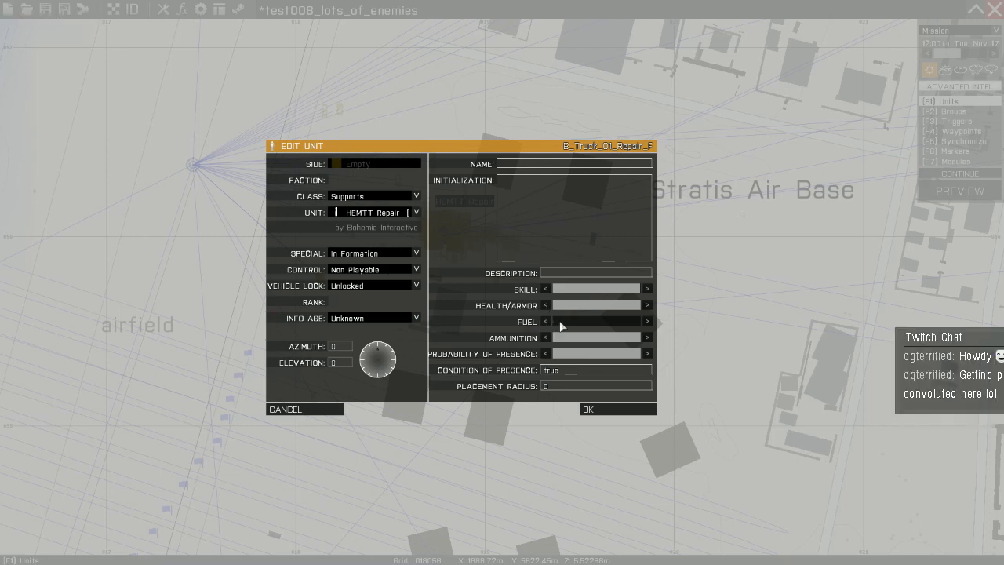
click(595, 409)
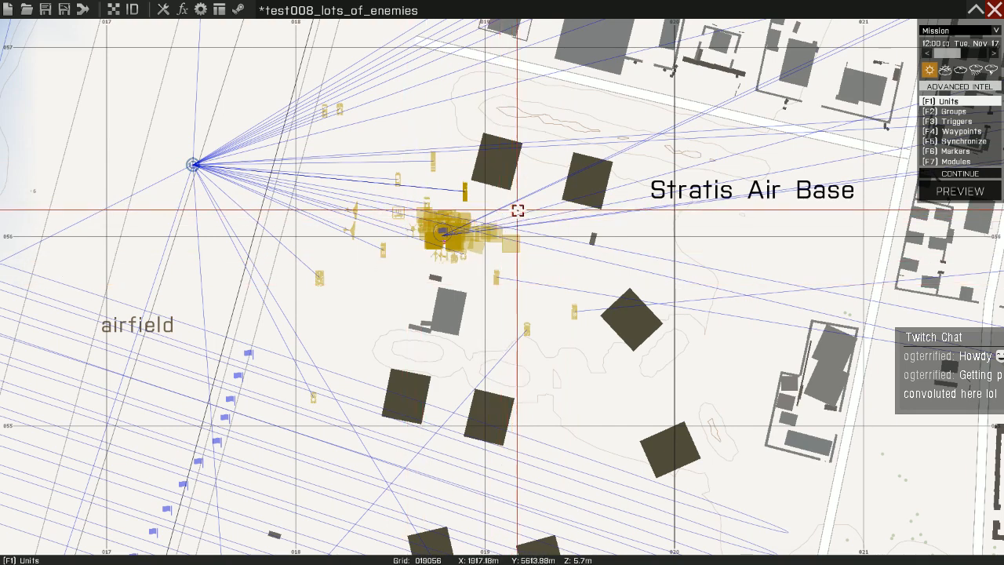
Insert an empty Zamak Fuel [CSAT] truck just southwest of the HEMTT Ammo truck and synchronize it with the Vehicle Respawn module.
double_click(416, 173)
click(393, 213)
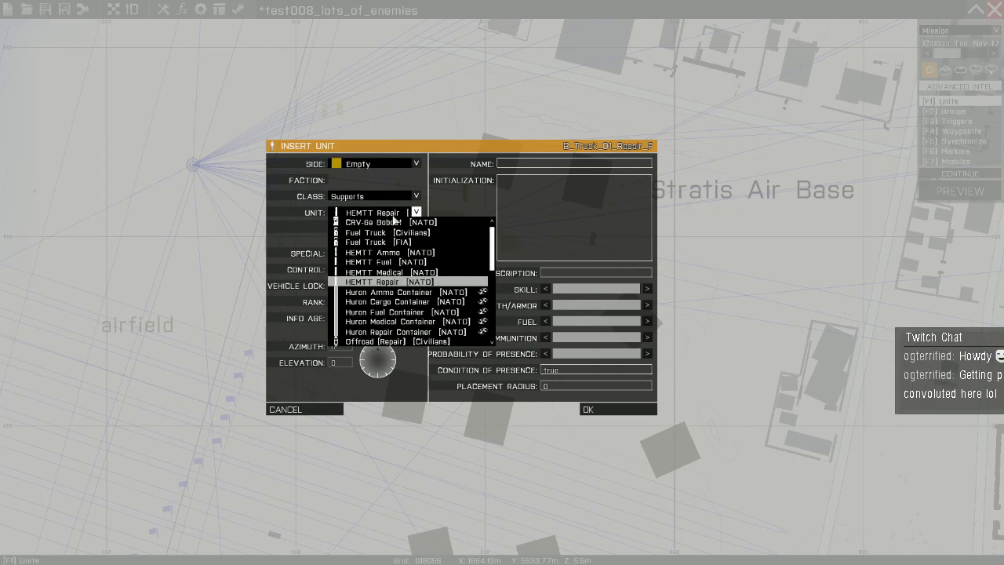
scroll(404, 312, down, 7)
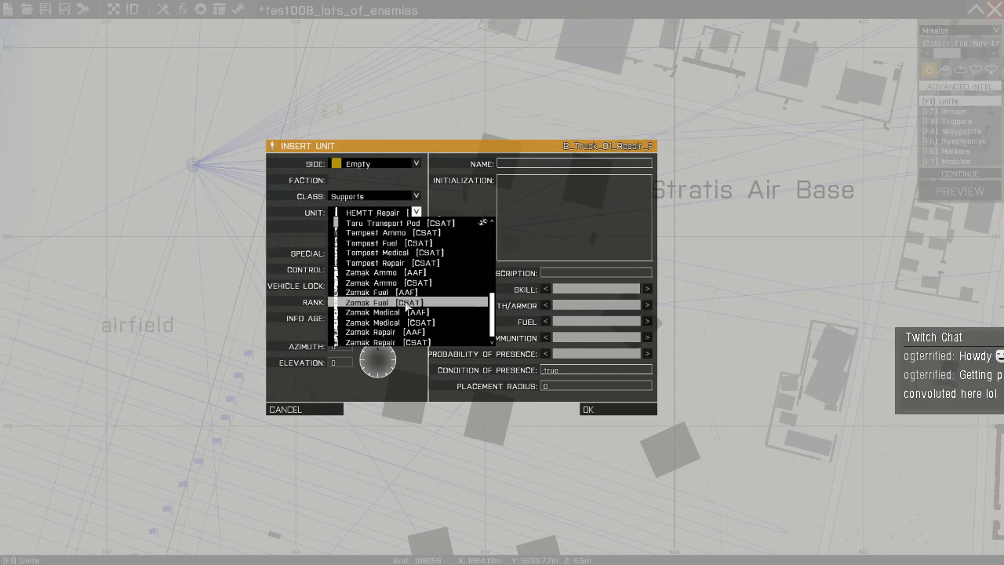
click(407, 303)
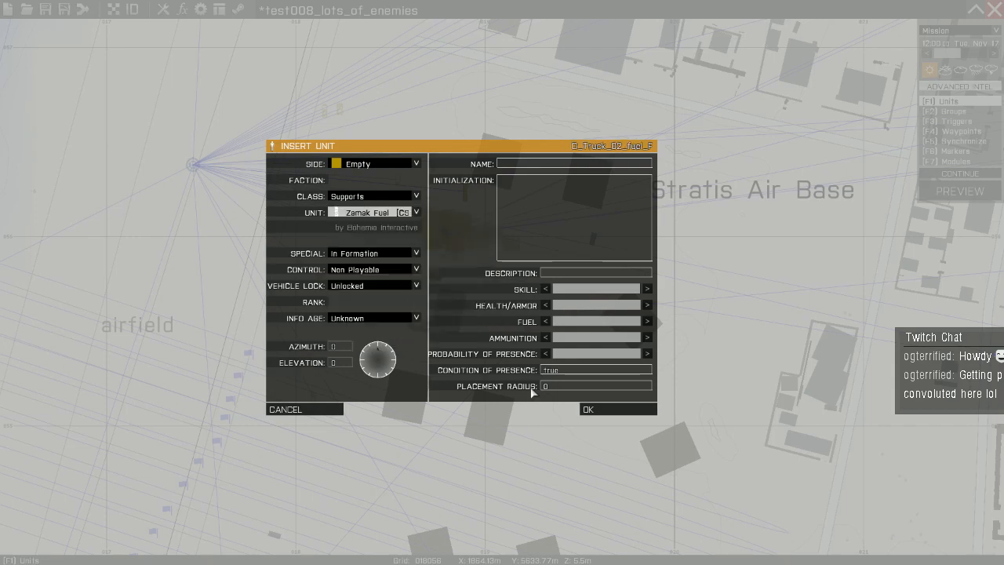
click(590, 410)
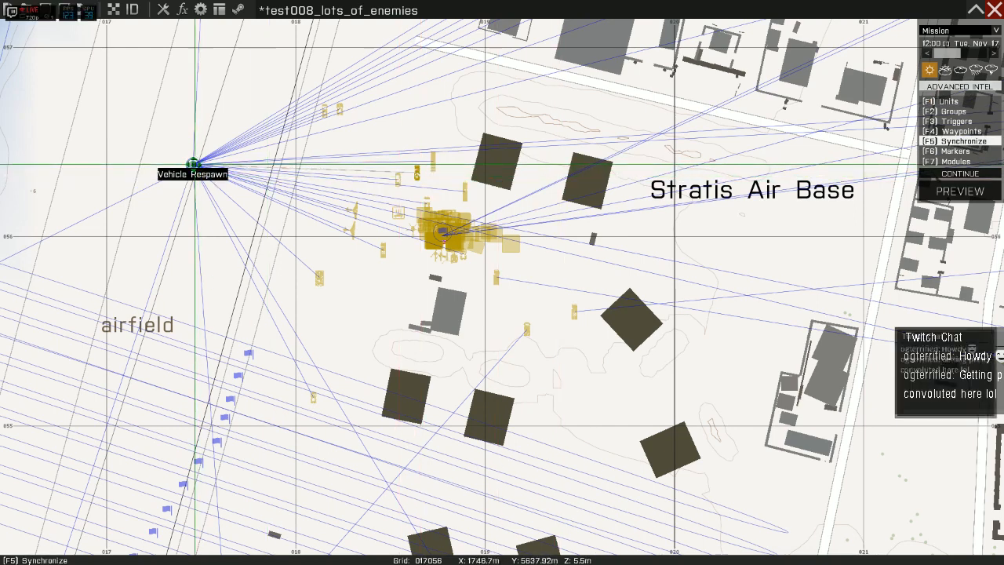
mouse_move(193, 163)
mouse_down()
mouse_move(413, 197)
mouse_move(416, 171)
mouse_move(430, 162)
mouse_up()
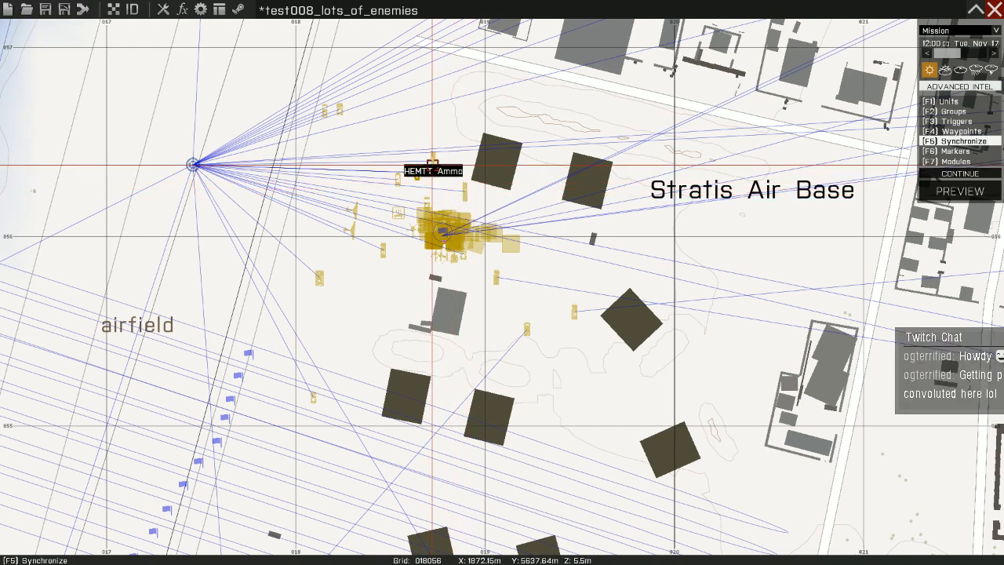
Check the health, fuel and ammunition settings of the Slammer, HEMTT Repair and HEMTT Ammo, plus the Slammer's link to Vehicle Respawn.
double_click(320, 278)
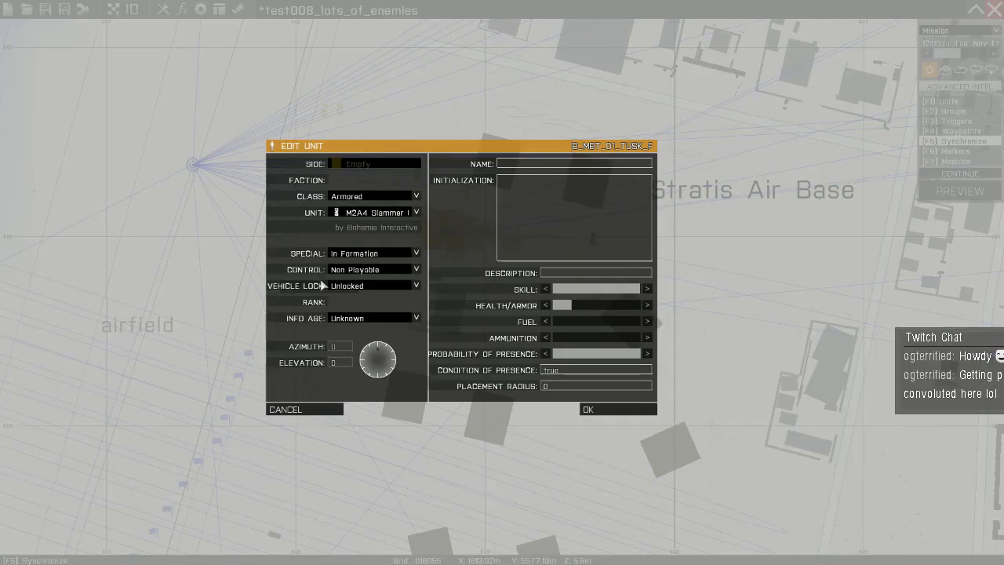
click(604, 411)
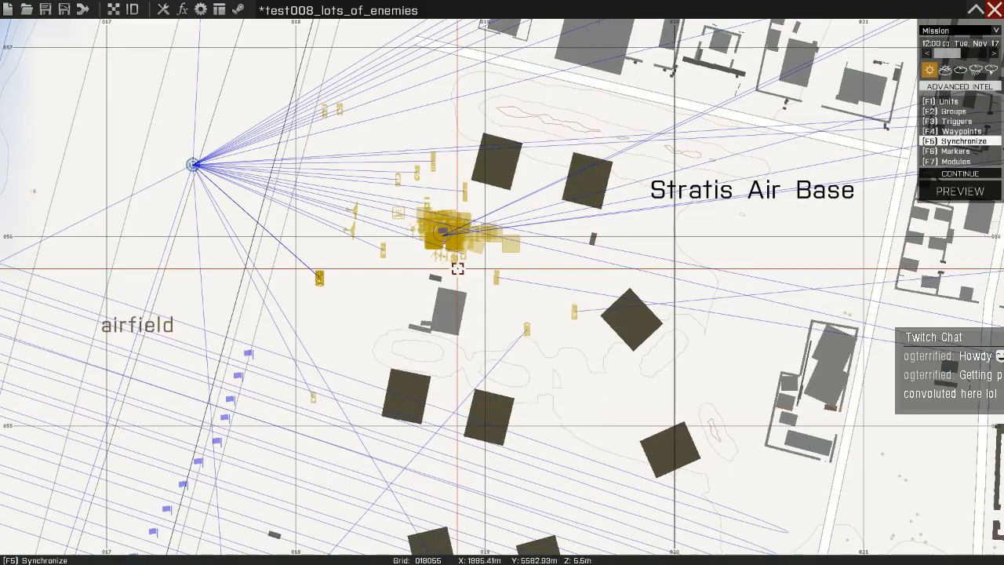
double_click(466, 197)
click(588, 409)
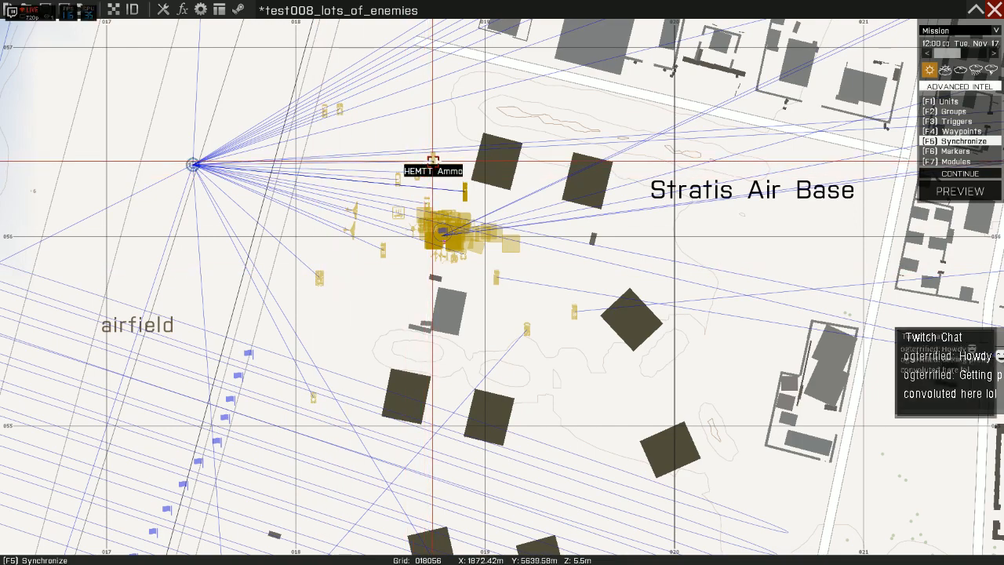
double_click(433, 160)
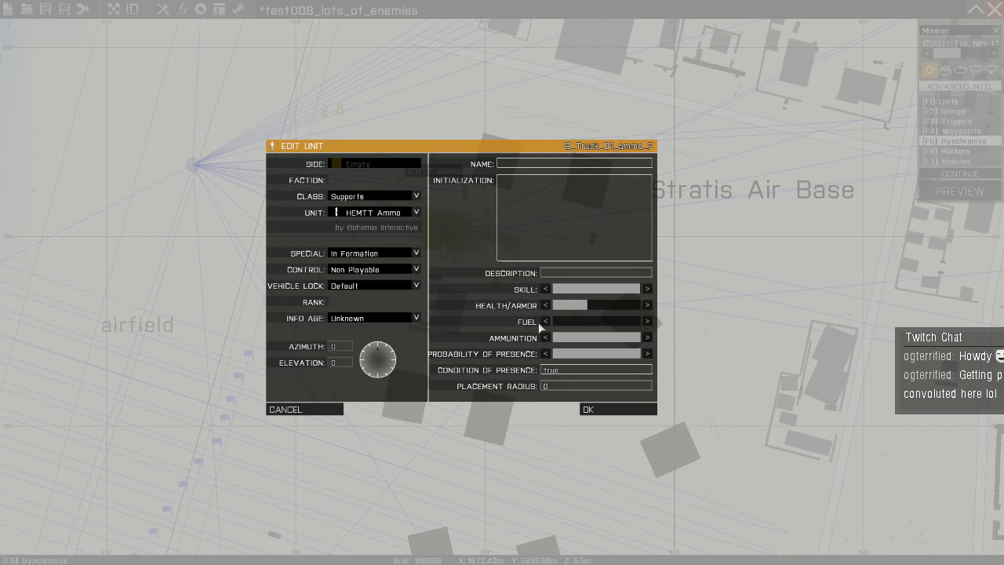
click(594, 410)
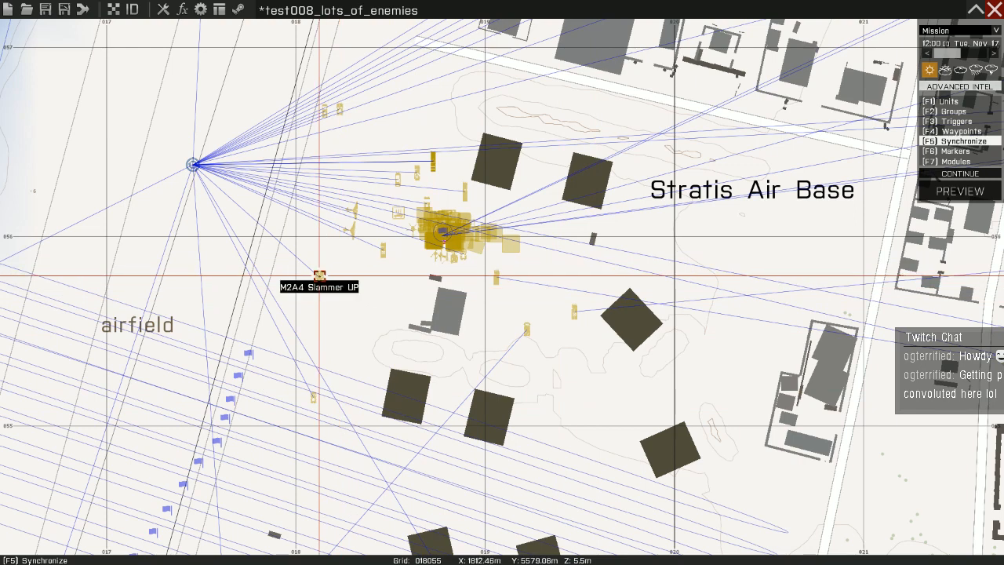
drag(319, 276, 193, 165)
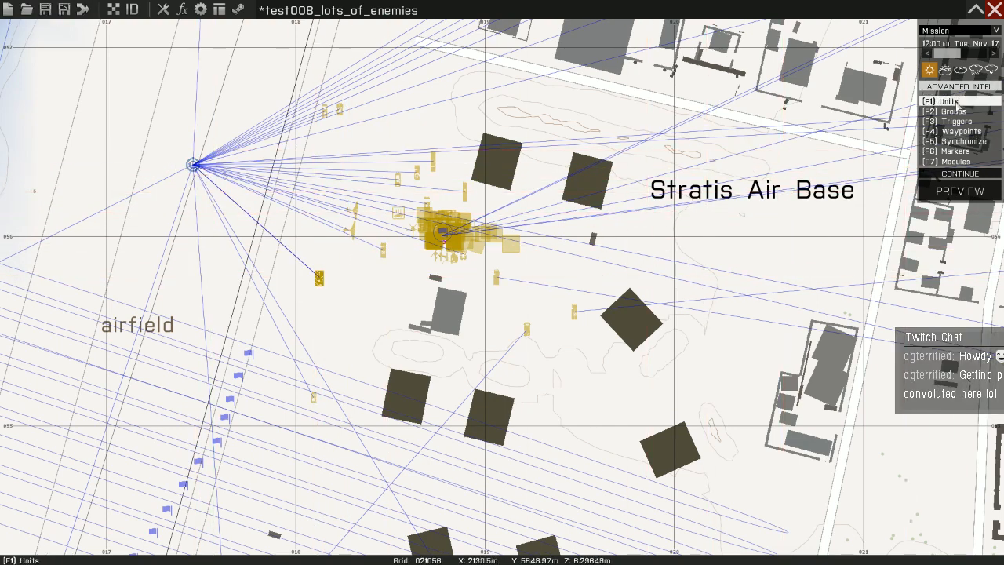
Reposition the Slammer northeast of the equipment area, the HEMTT Repair to its southwest, and the HEMTT Ammo between the planes and the Hummingbird.
drag(318, 276, 486, 210)
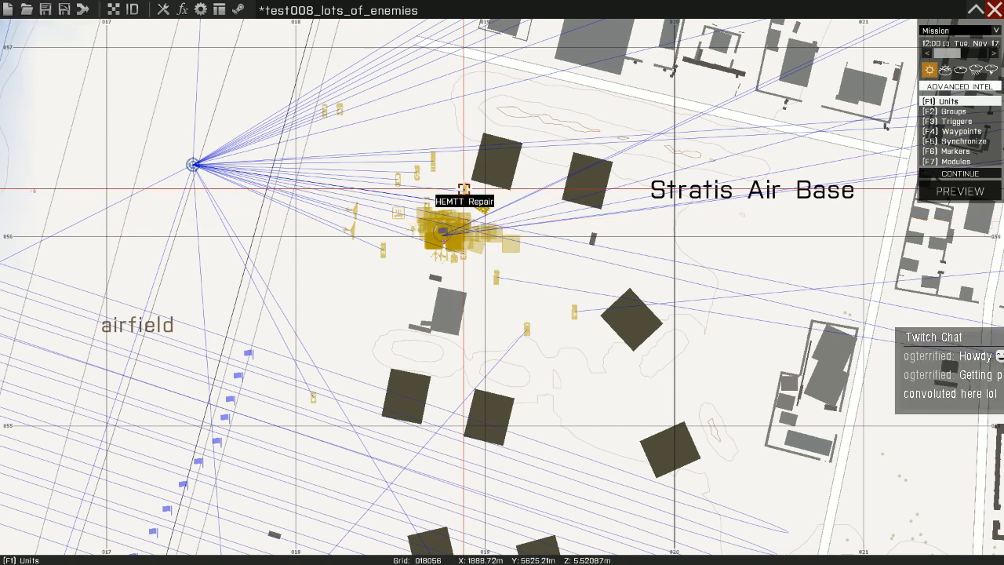
drag(462, 187, 398, 264)
drag(431, 161, 384, 225)
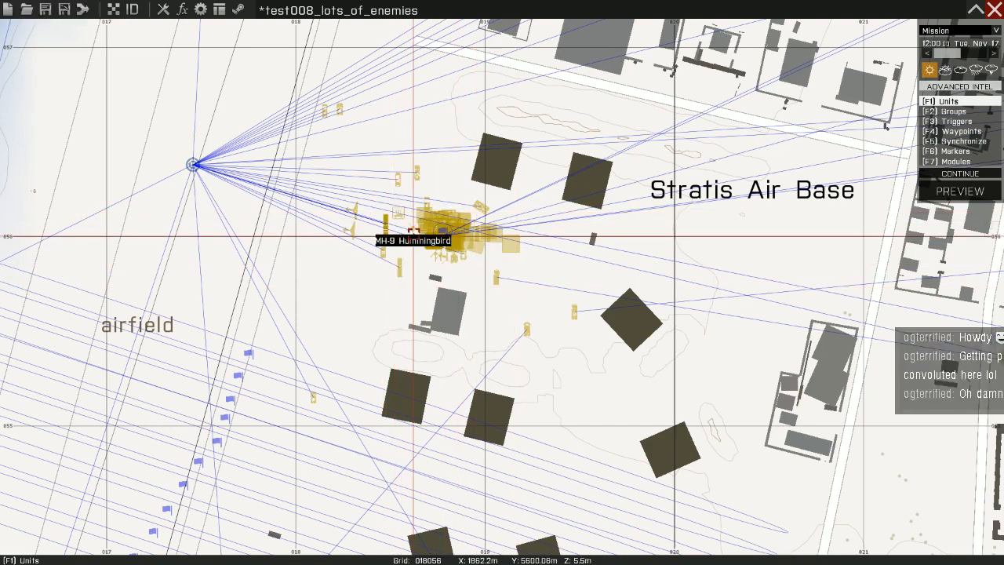
Examine the health, fuel and ammunition settings of the MH-9 Hummingbird.
scroll(416, 227, up, 5)
double_click(411, 222)
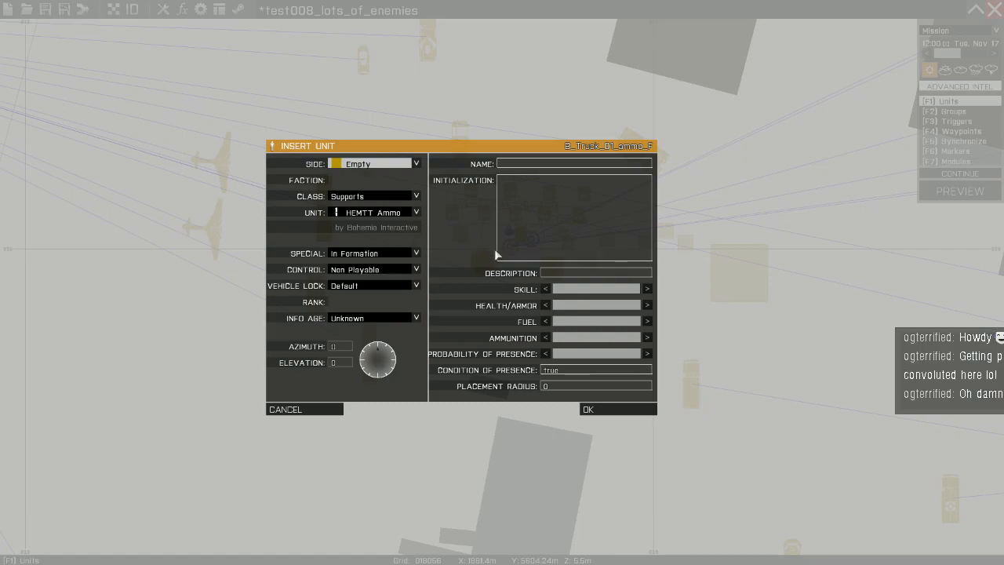
click(320, 410)
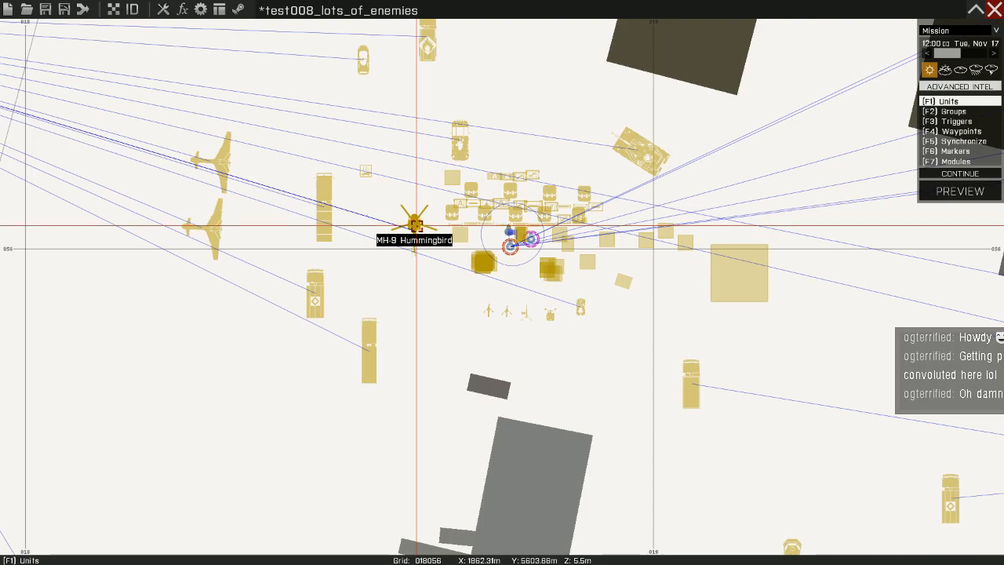
double_click(416, 225)
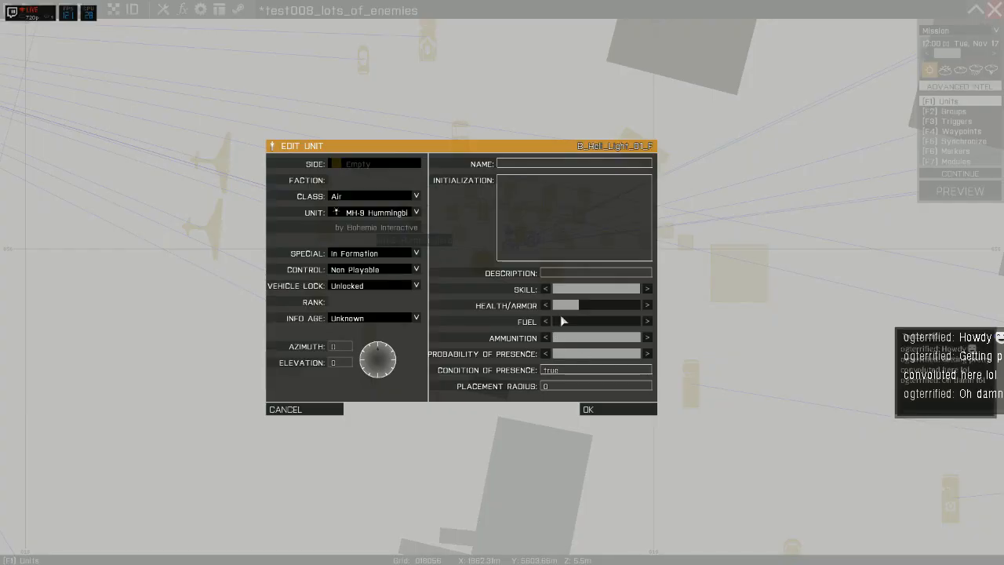
click(588, 410)
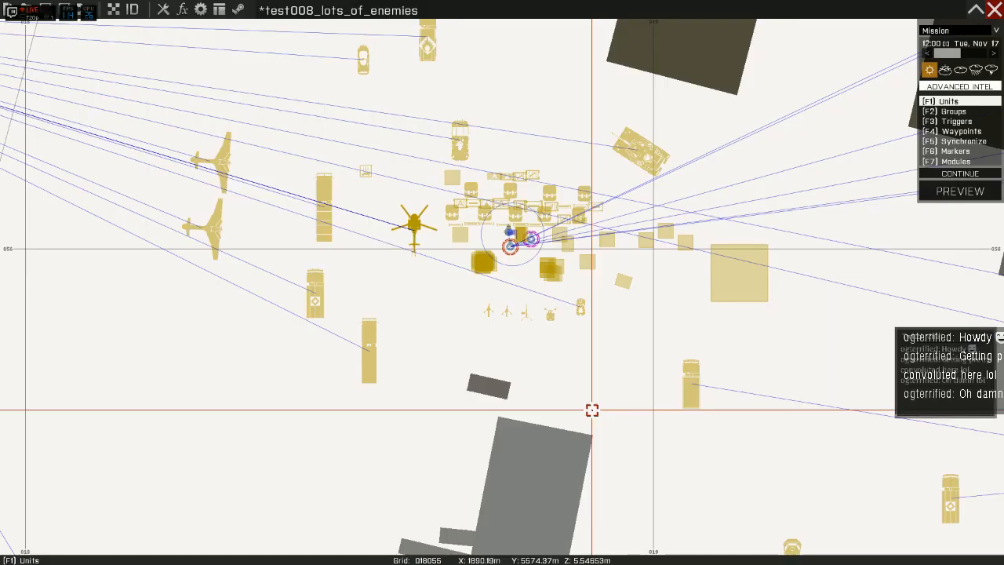
Insert an OPFOR CSAT Infantry group, Air-defense Team, just southeast of the small hill compound east of Stratis Air Base.
scroll(591, 410, down, 5)
scroll(553, 405, down, 5)
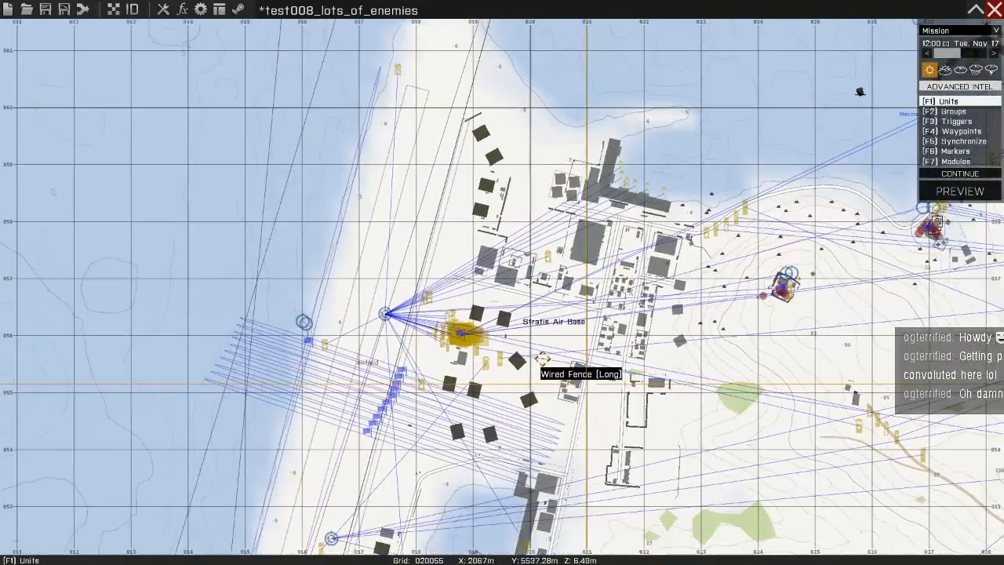
right_drag(542, 359, 498, 332)
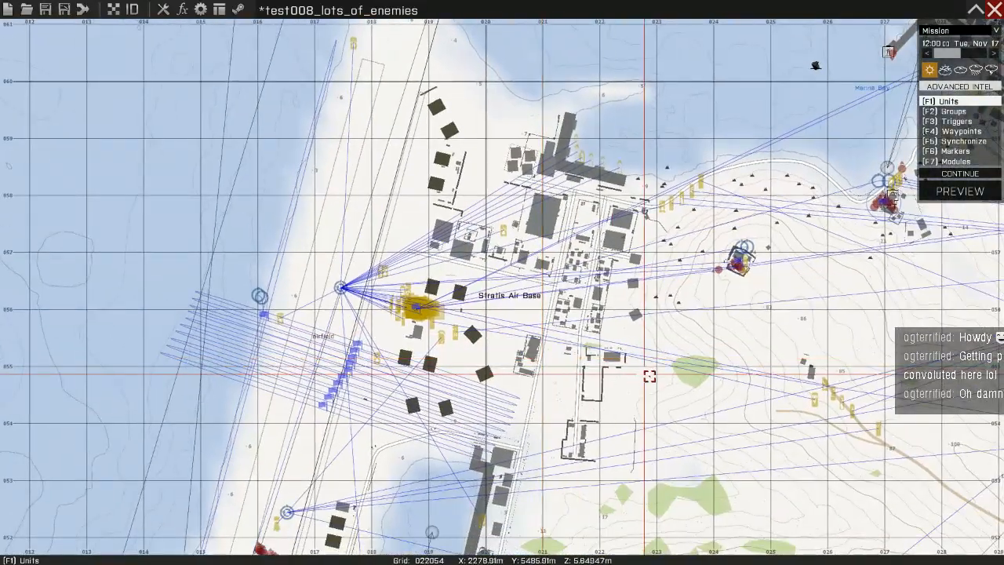
right_drag(650, 376, 530, 340)
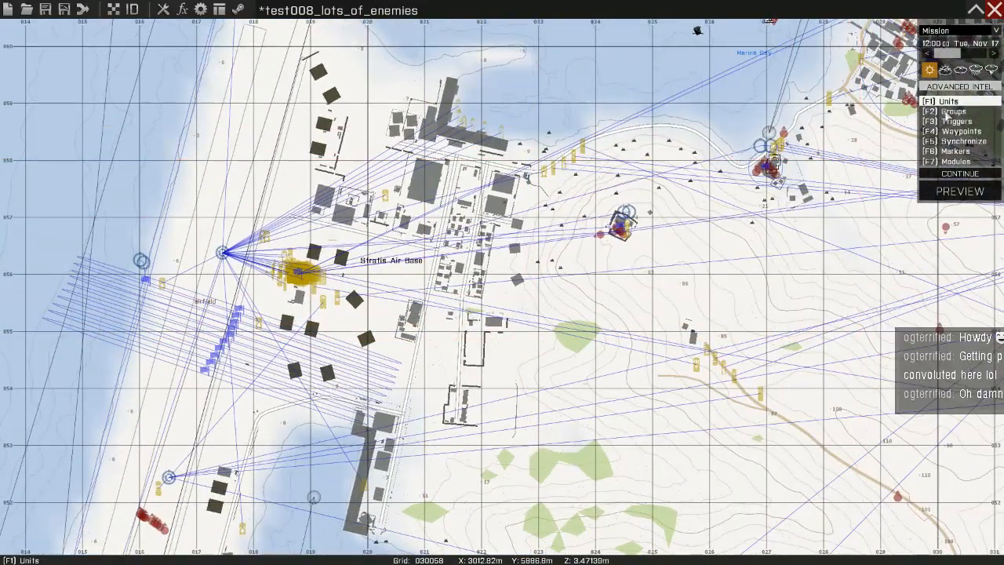
double_click(637, 237)
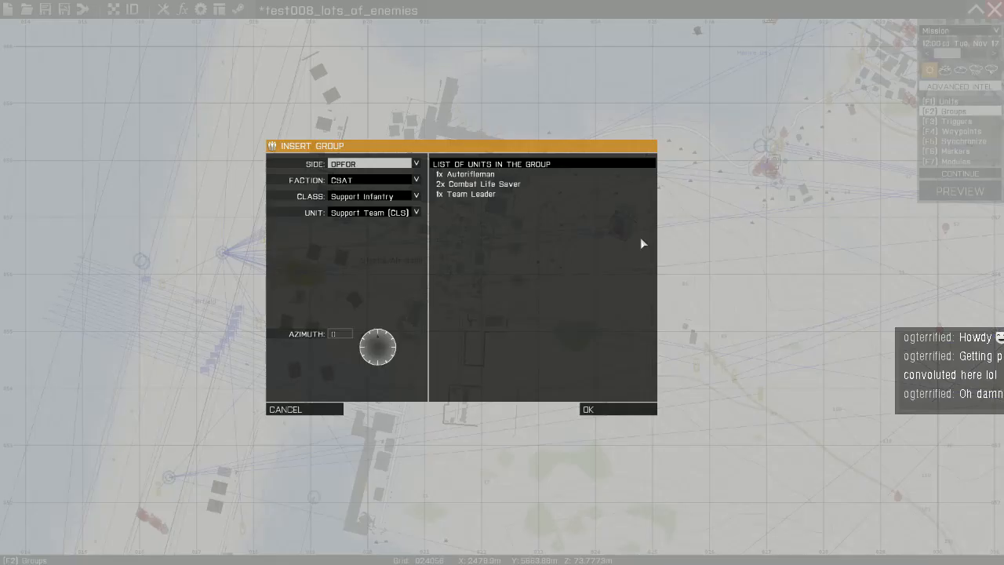
click(390, 214)
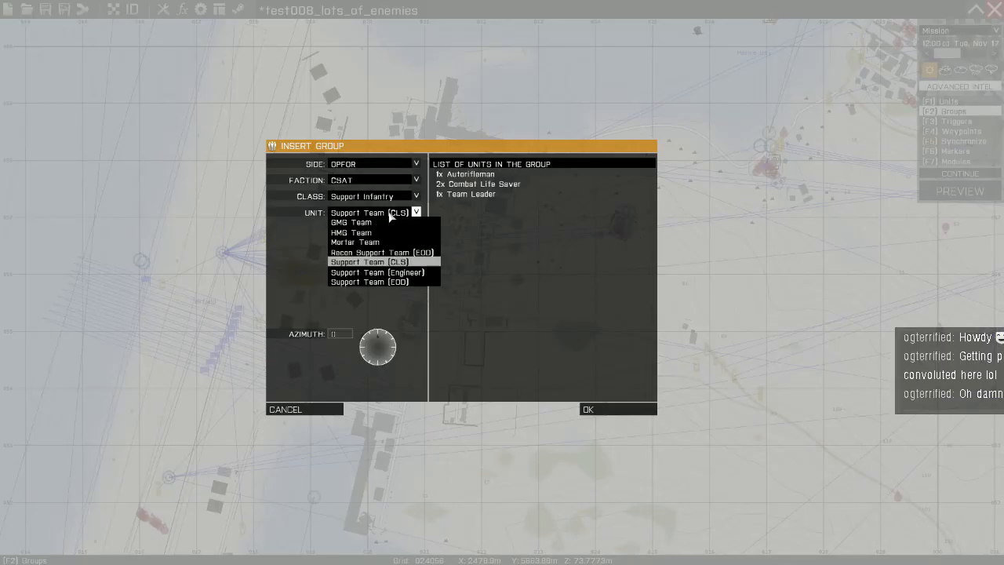
click(390, 196)
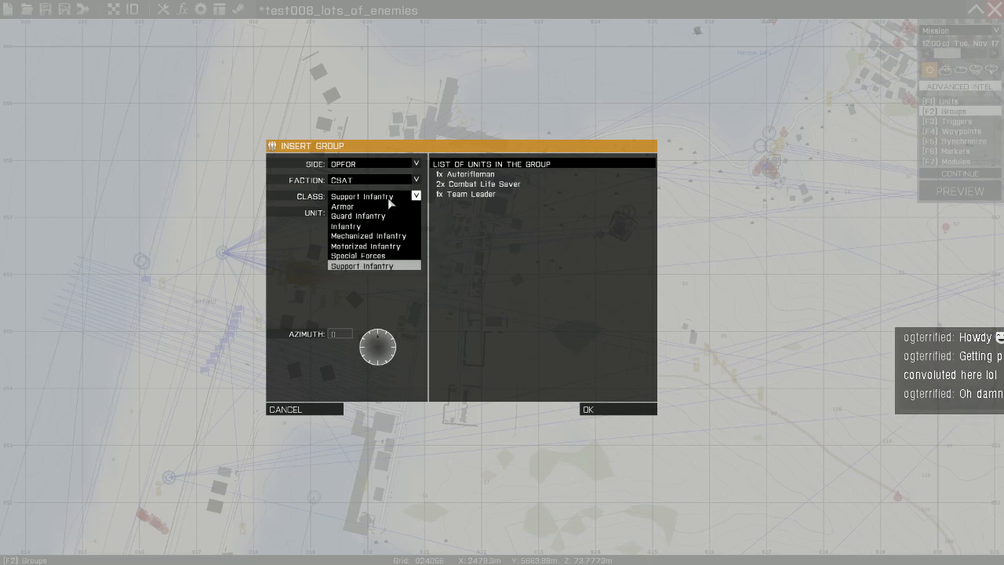
click(391, 227)
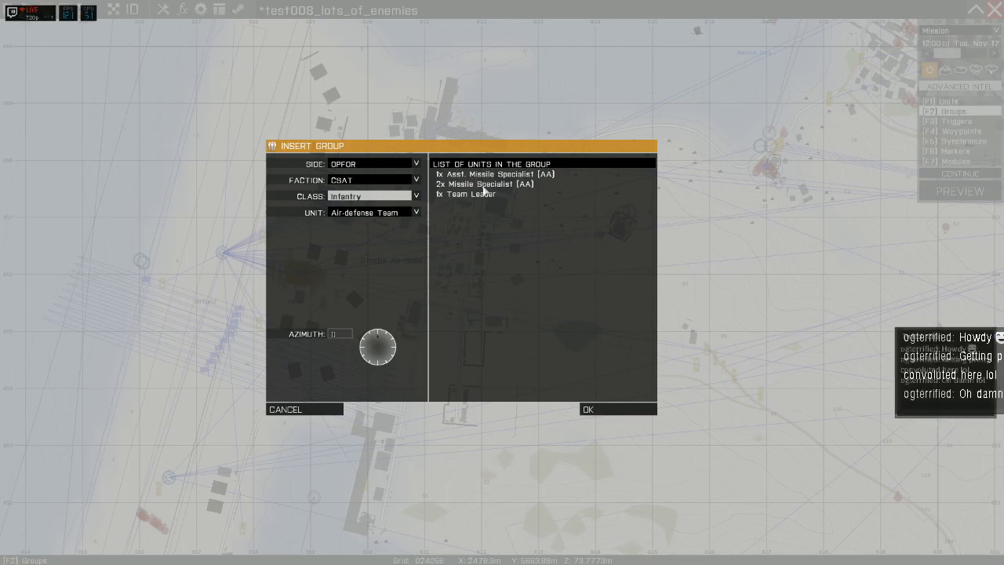
click(592, 409)
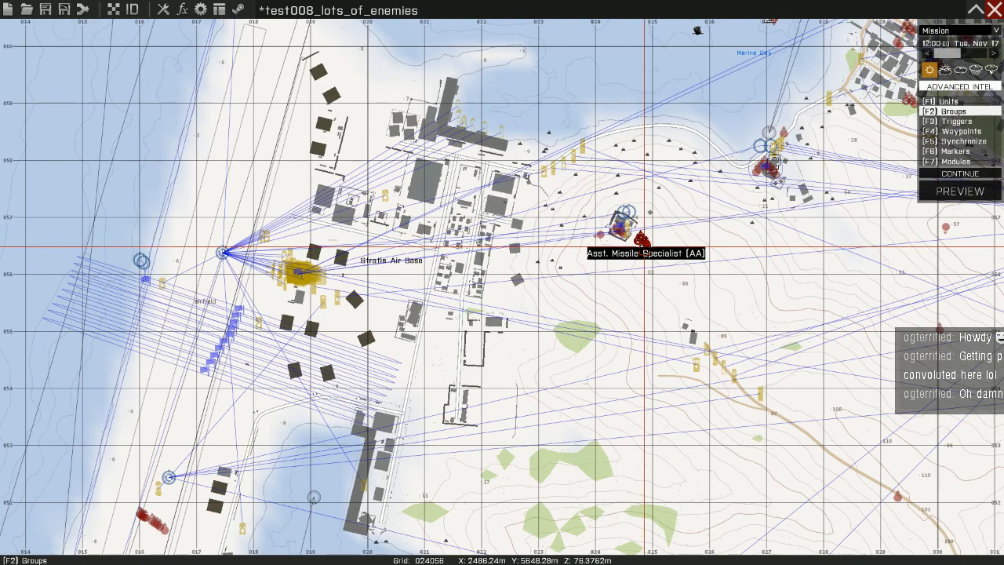
Paste a copy of the air-defense team on the coastal road bend just northwest of the outpost below Marina Bay.
right_drag(605, 379, 602, 426)
key(ctrl+v)
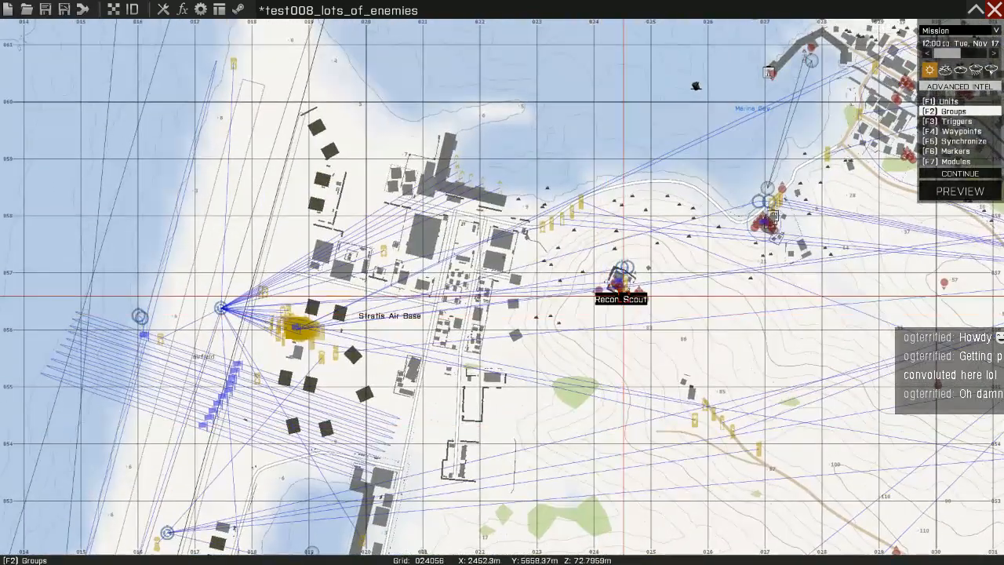
right_drag(630, 222, 630, 328)
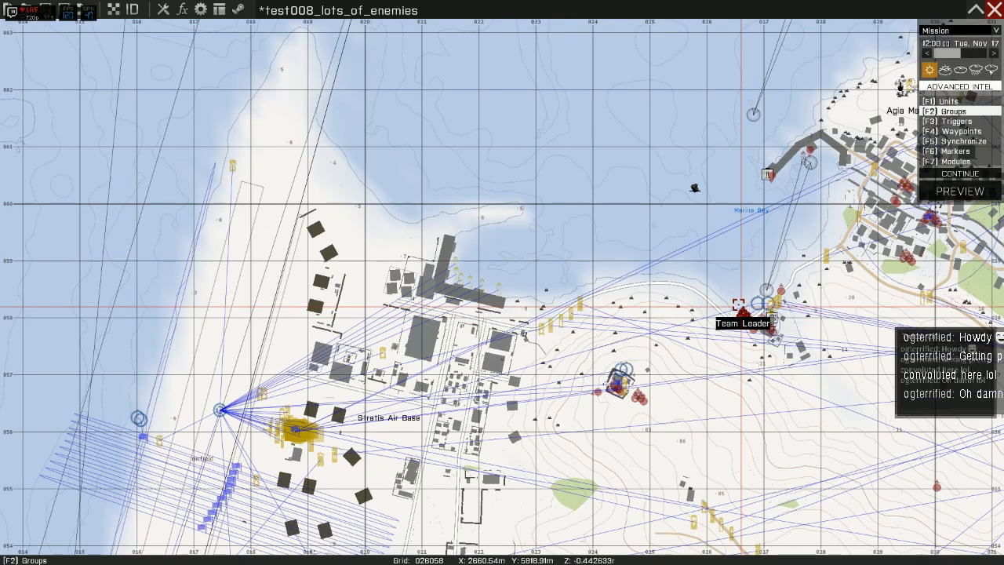
scroll(745, 322, up, 5)
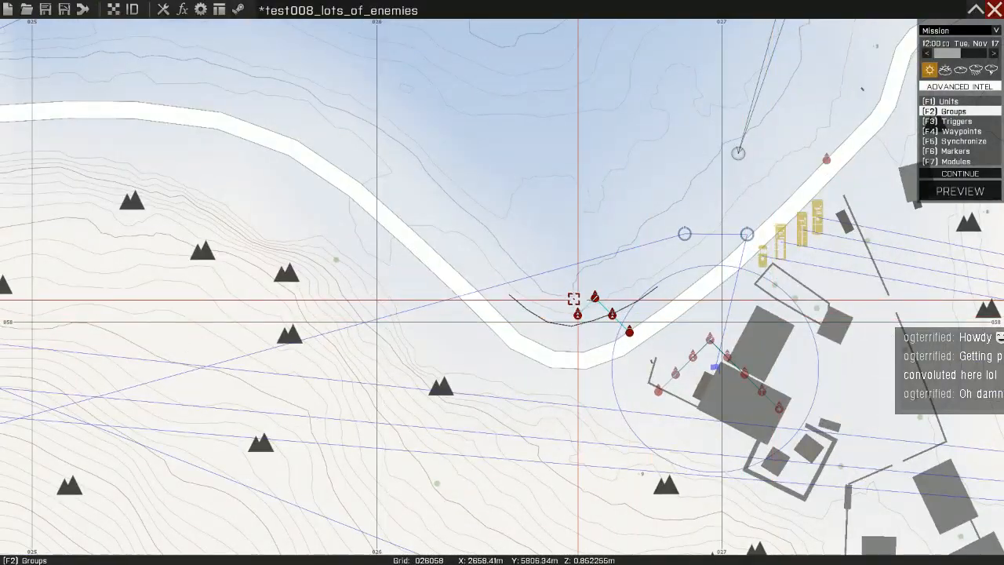
scroll(574, 305, down, 6)
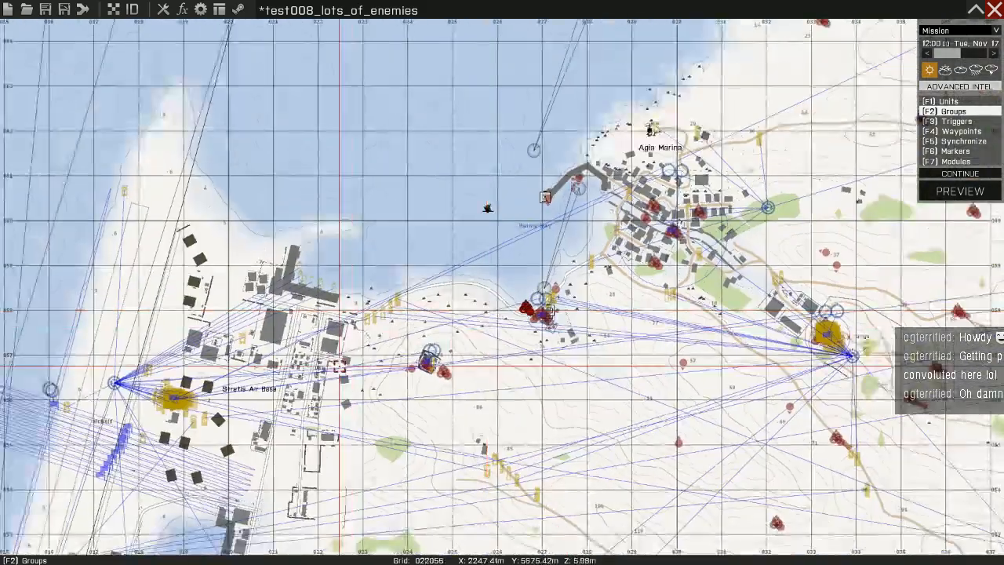
right_drag(222, 399, 432, 255)
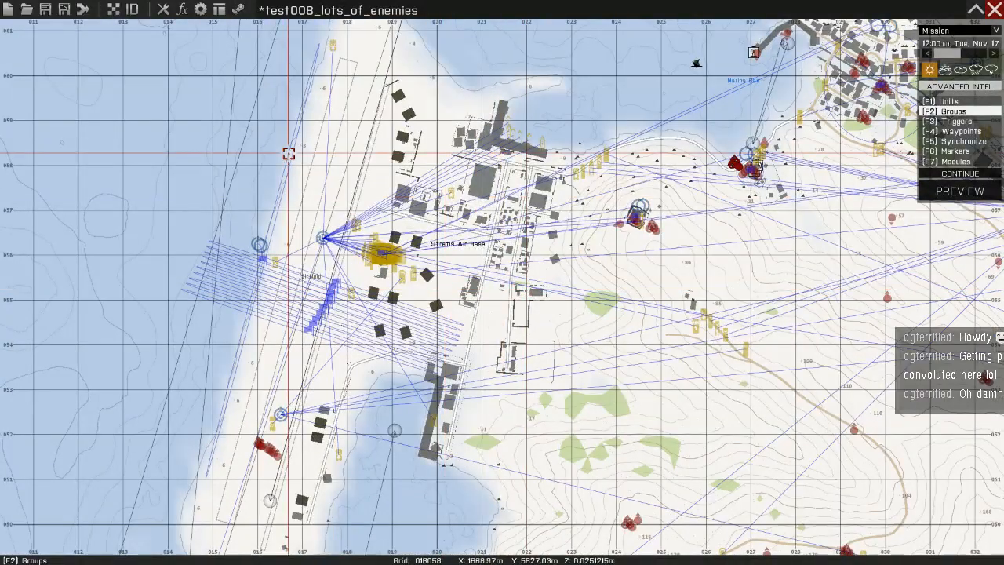
Save the mission and export test008_lots_of_enemies to multiplayer missions.
click(45, 9)
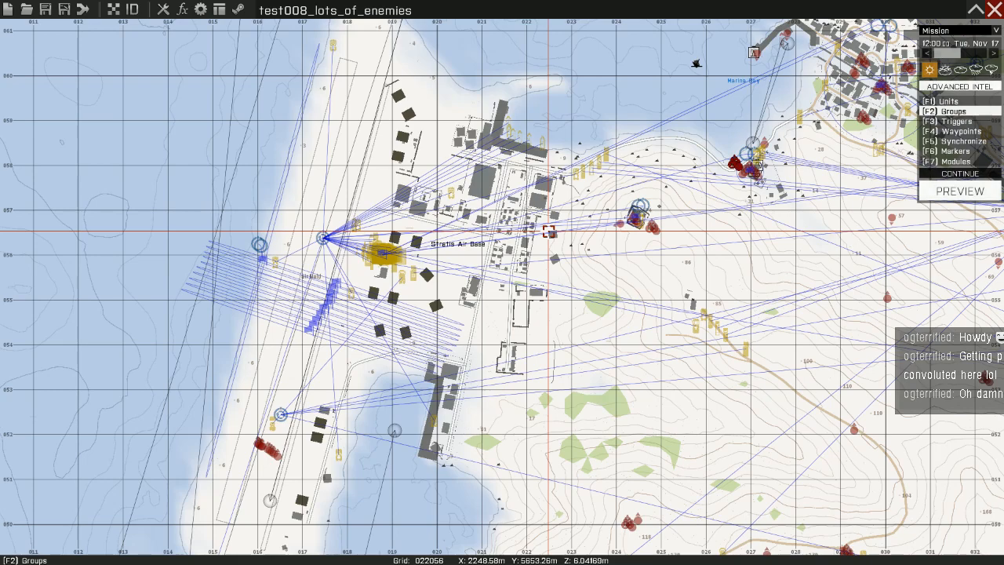
click(66, 12)
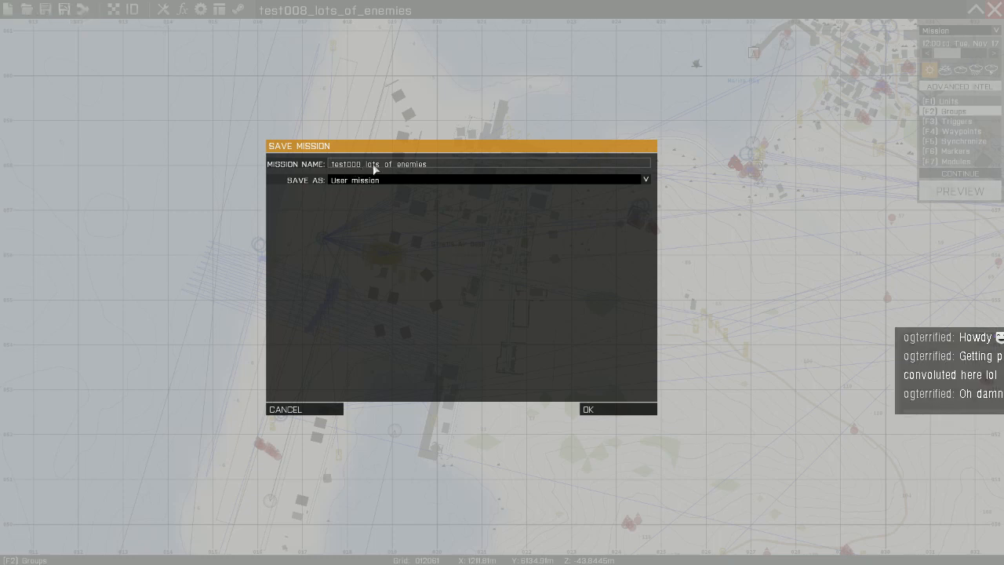
click(383, 181)
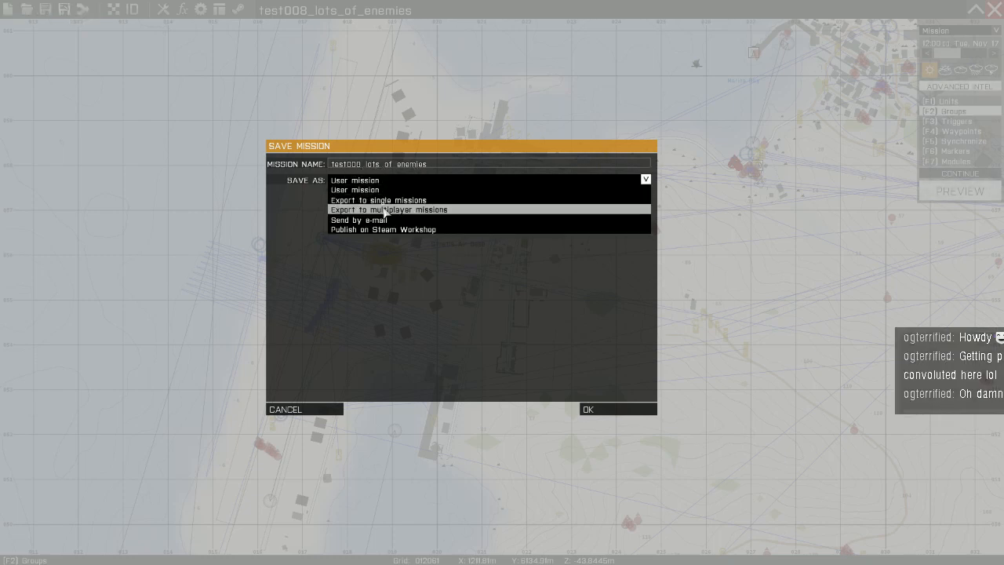
click(385, 211)
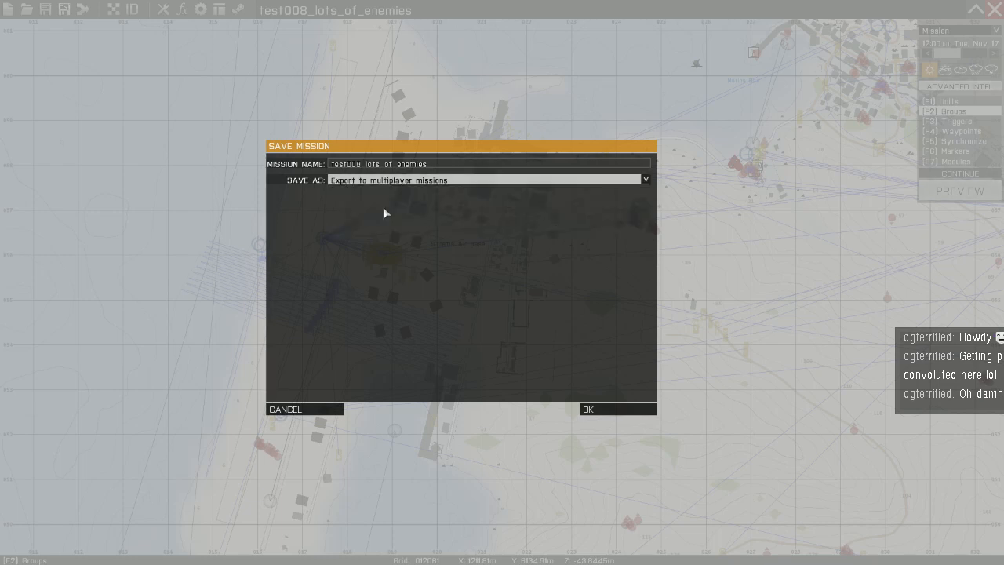
click(594, 411)
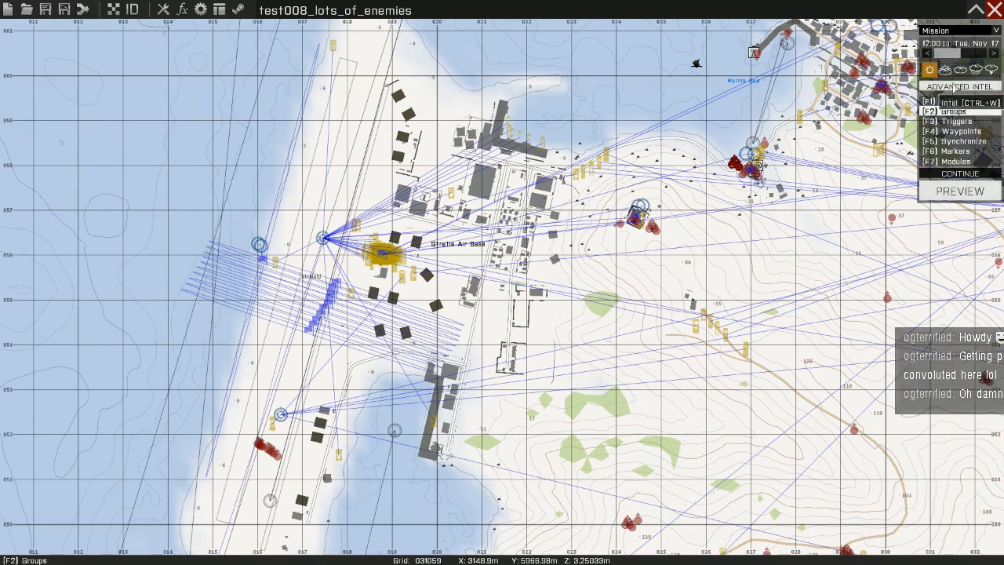
Apply the stormiest weather preset and set the advanced intel's time of changes to 0 h 5 min.
click(991, 70)
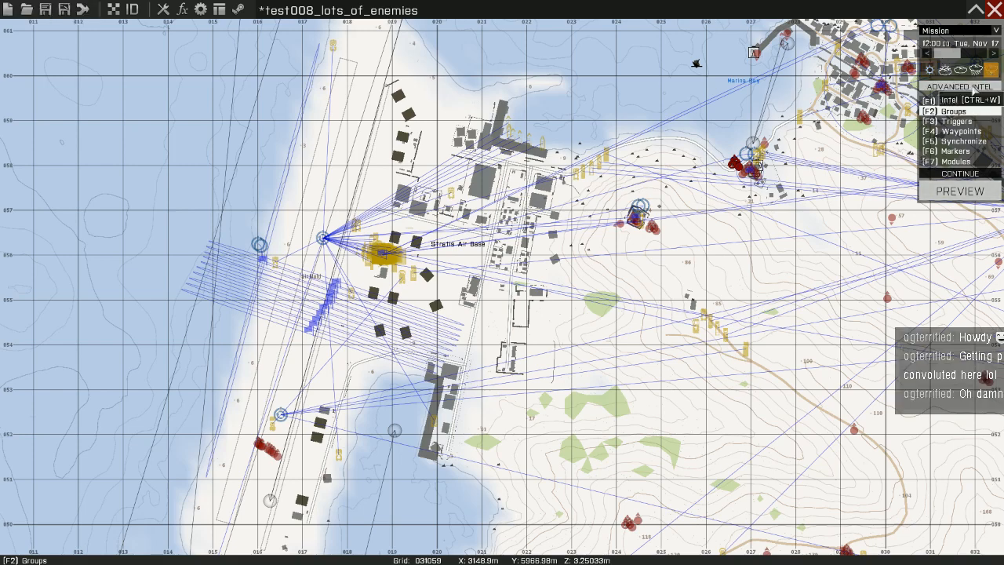
click(959, 86)
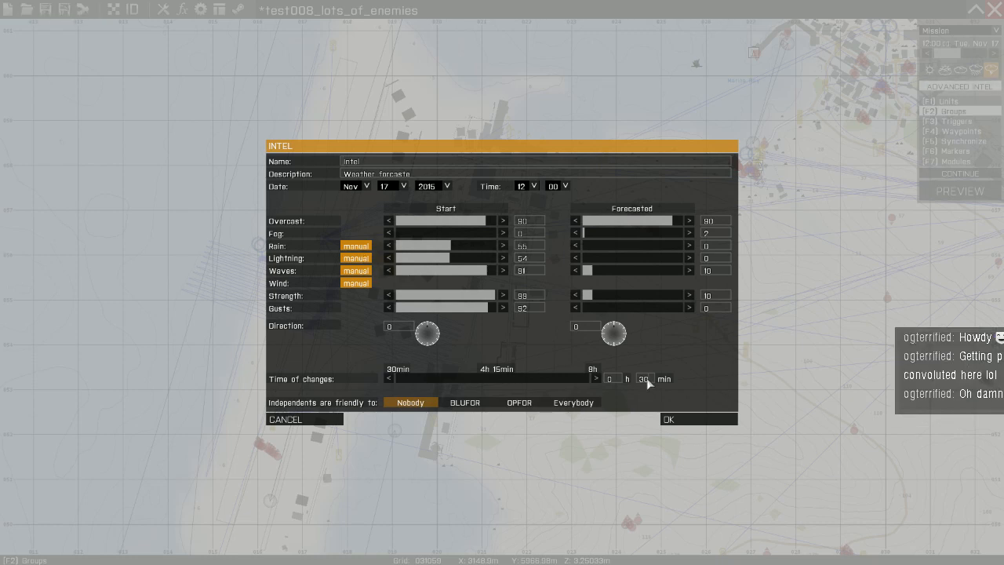
text(5)
Reduce the start overcast to 0, switch lightning and rain back to manual, and raise their start values.
click(398, 223)
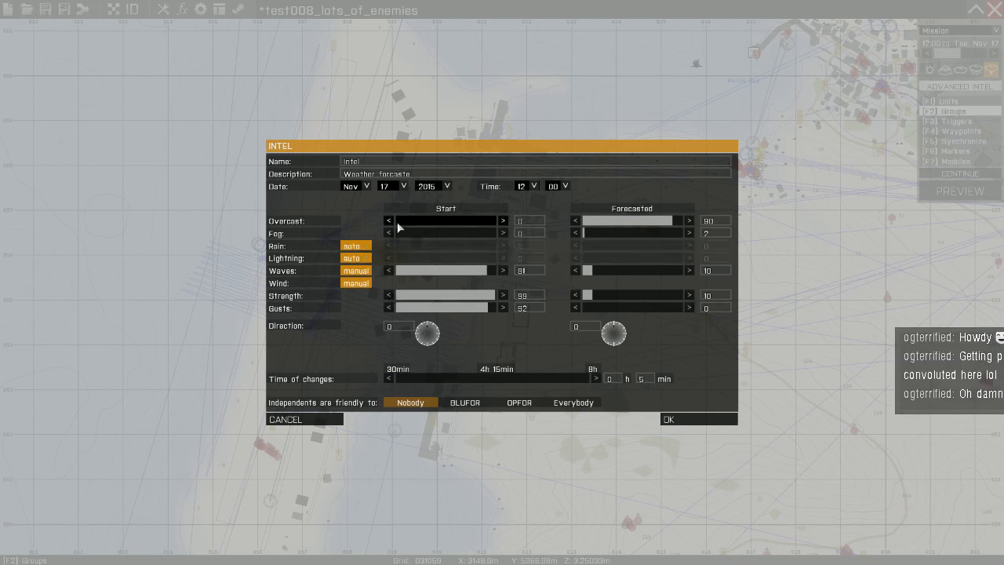
click(365, 258)
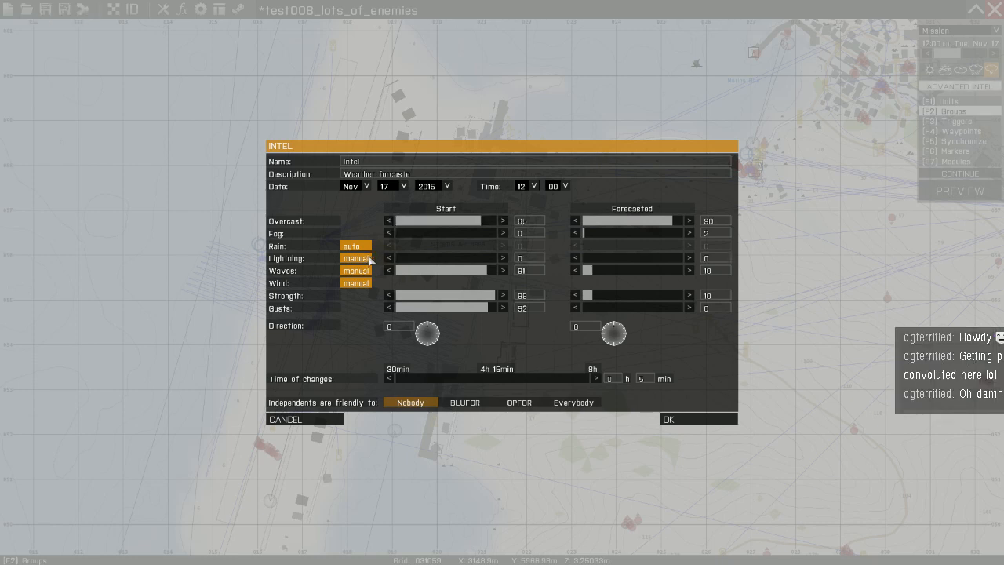
click(362, 246)
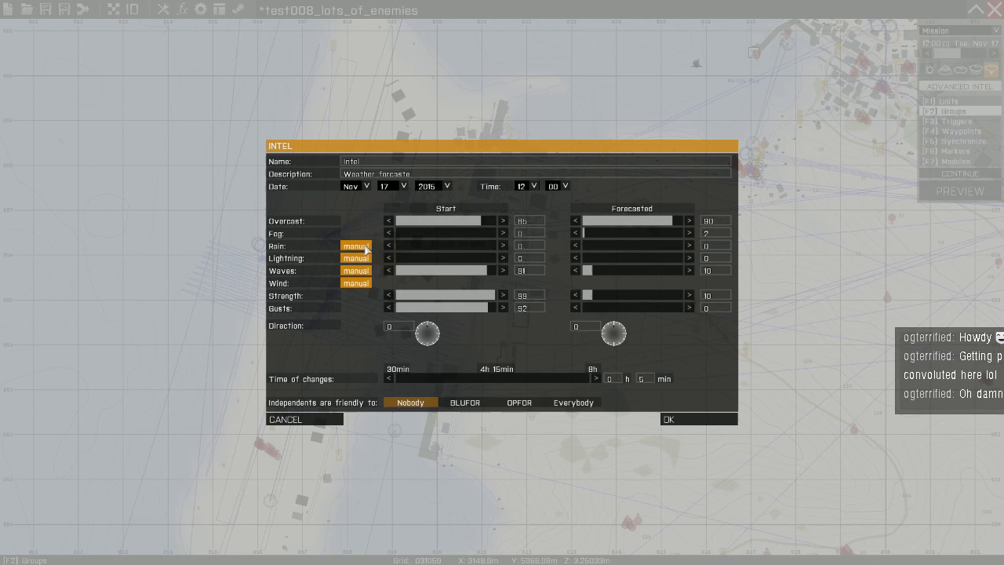
click(444, 244)
click(444, 258)
Try overcast levels of 42 at start and 7 forecasted, with the start level raised to 83.
drag(480, 221, 438, 219)
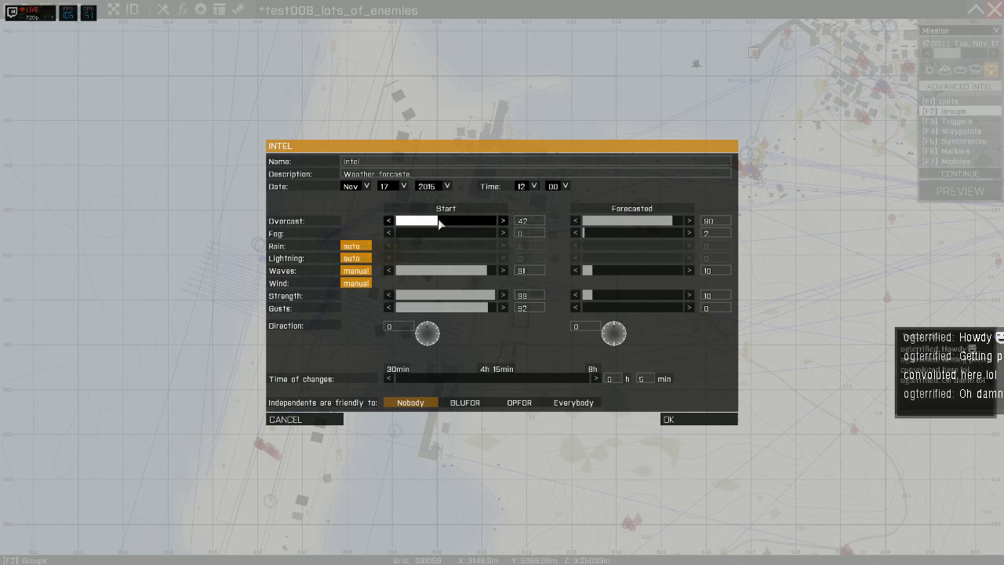
click(591, 223)
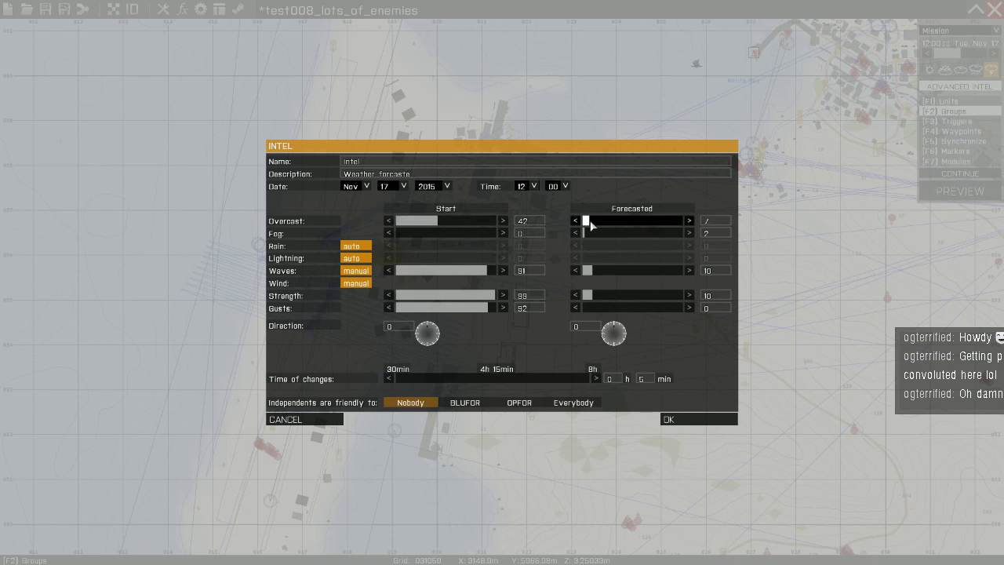
click(479, 220)
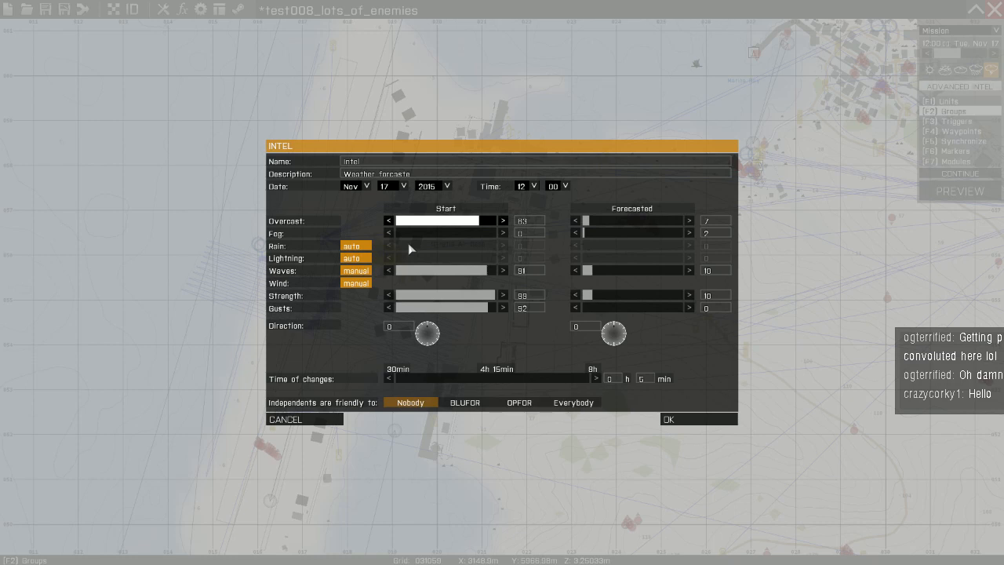
Reset the manual waves and wind values, and set start waves to 95, wind strength to 96 and gusts to 98.
click(362, 272)
click(361, 271)
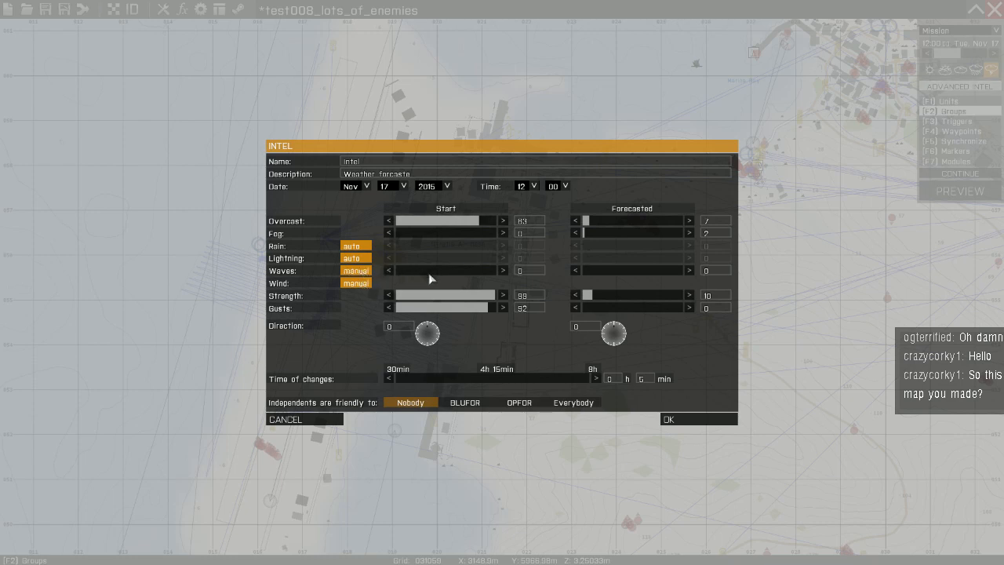
click(496, 270)
click(491, 268)
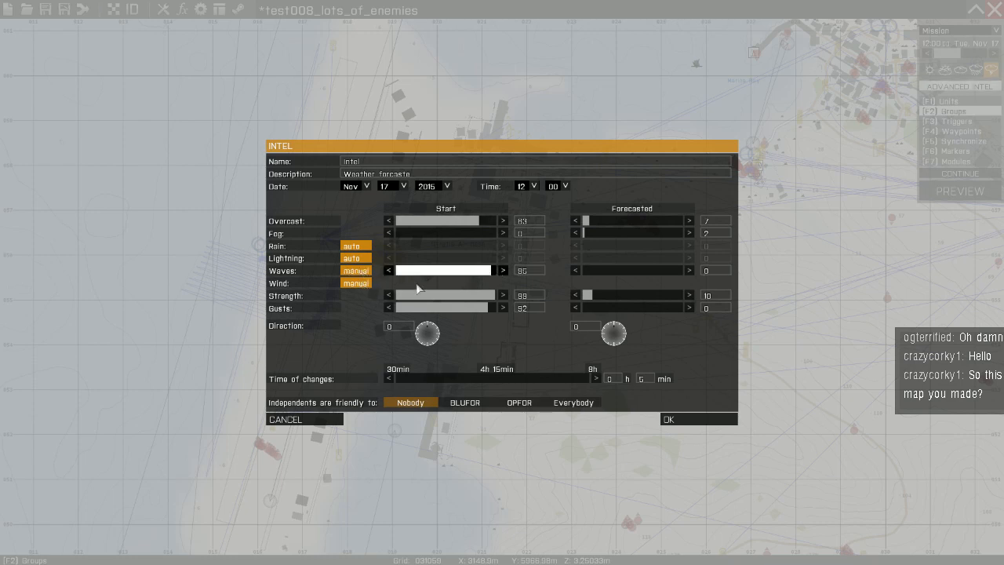
click(359, 284)
click(360, 282)
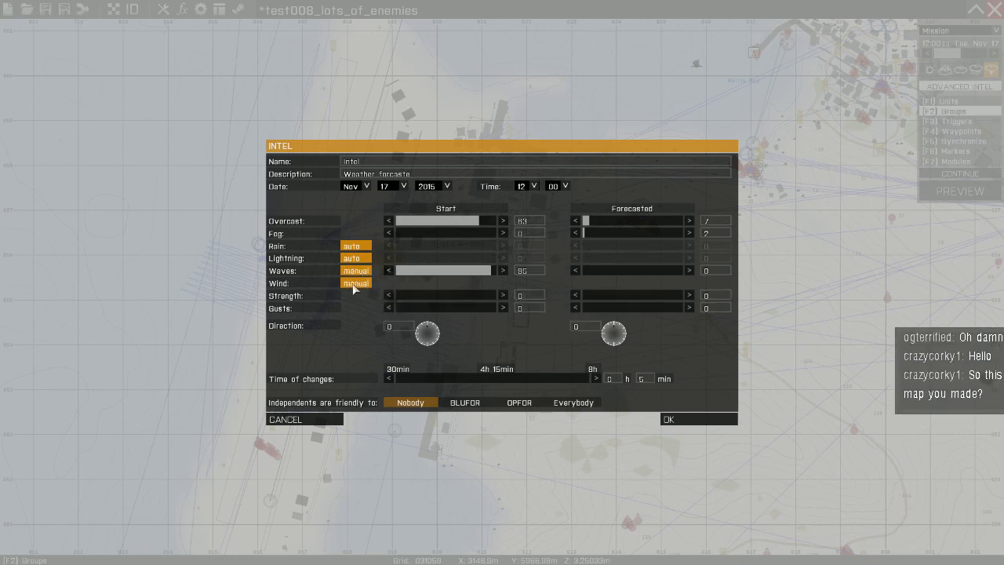
click(494, 295)
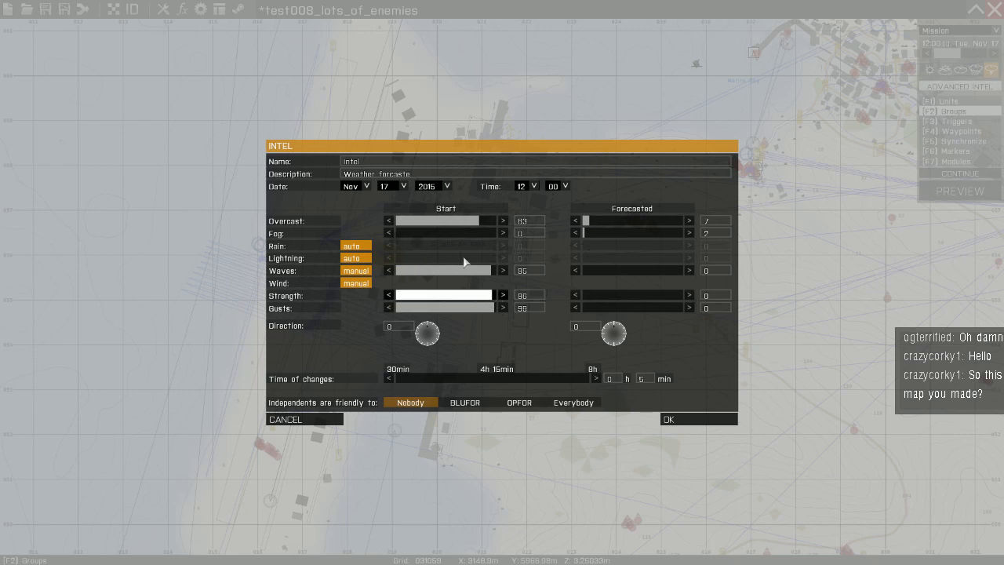
Make lightning and rain manual, and set the start overcast to 96, fog to 15, rain to 96 and lightning to 94.
click(357, 258)
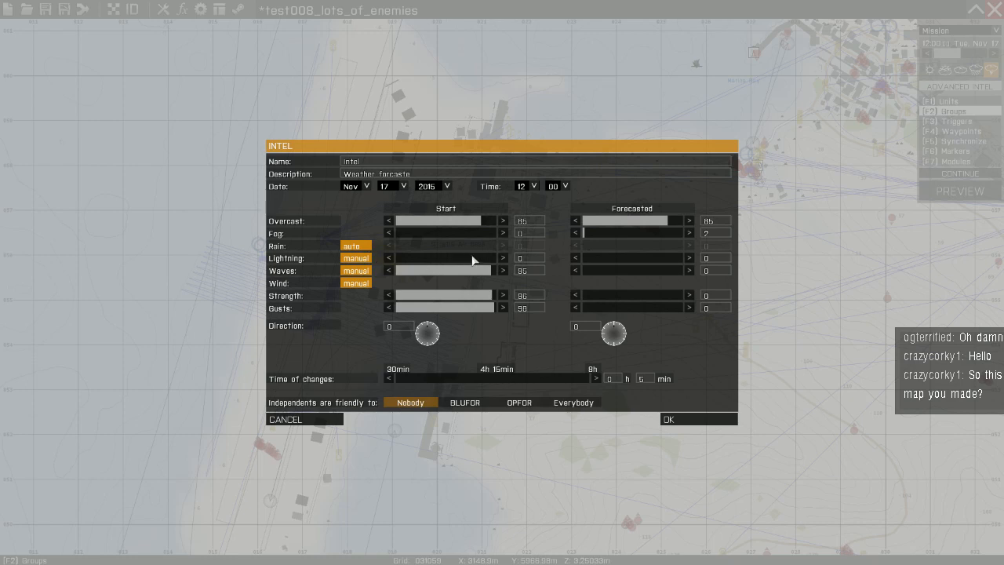
click(473, 260)
click(356, 245)
click(478, 247)
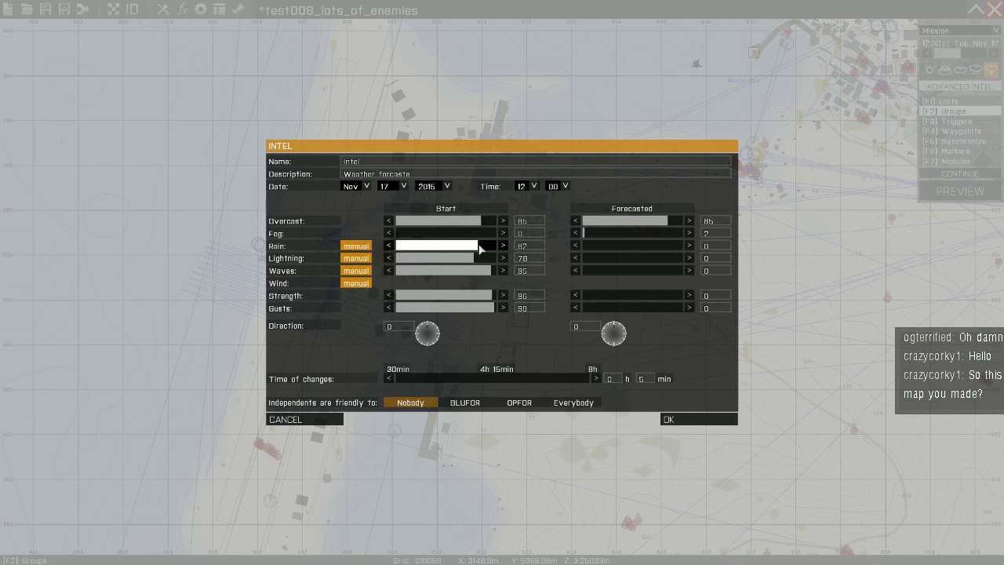
click(492, 247)
click(493, 233)
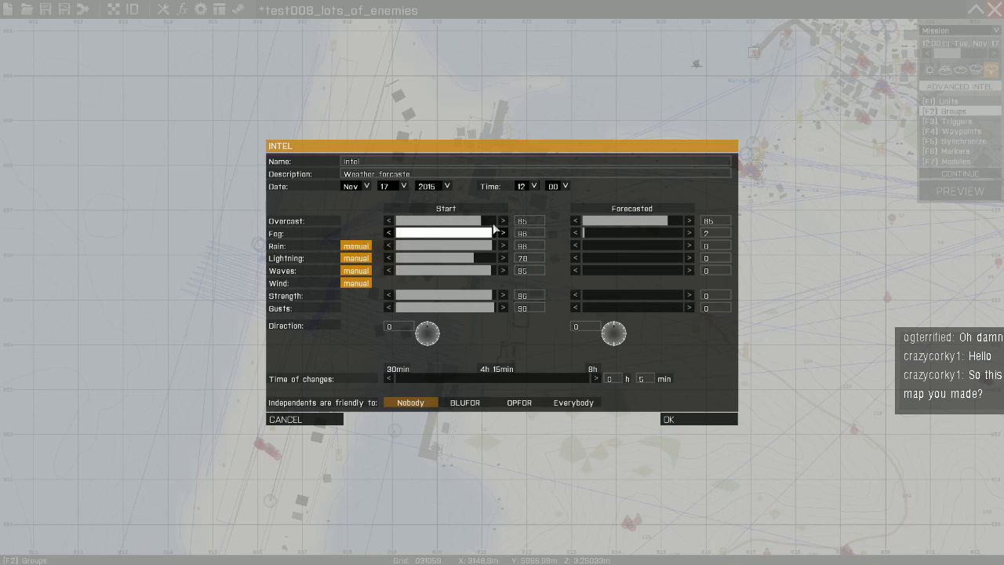
click(493, 220)
click(488, 258)
click(411, 233)
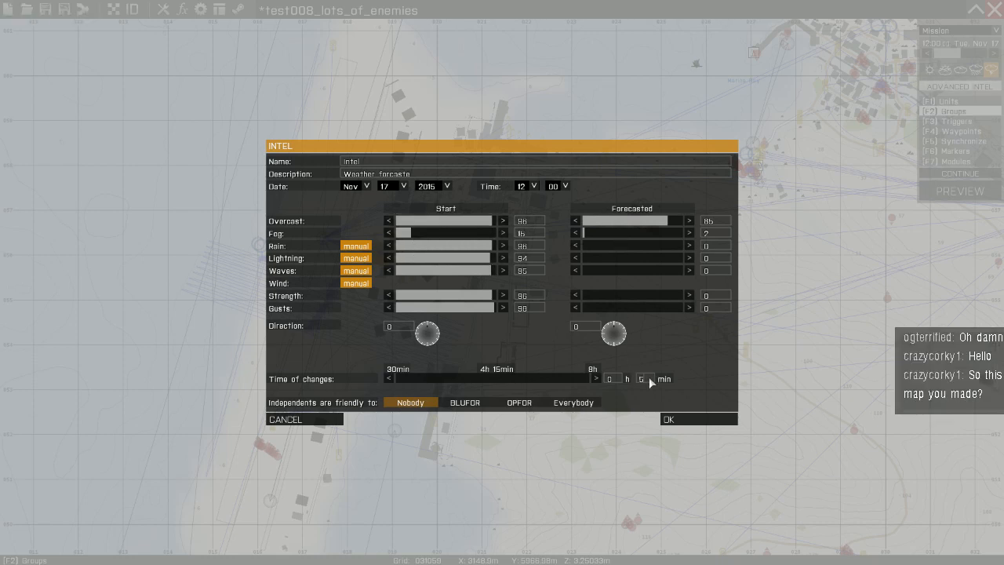
Set the time of changes to 0 h 2 min, correct the intel description to "Weather Forecast", and apply the settings.
key(BackSpace)
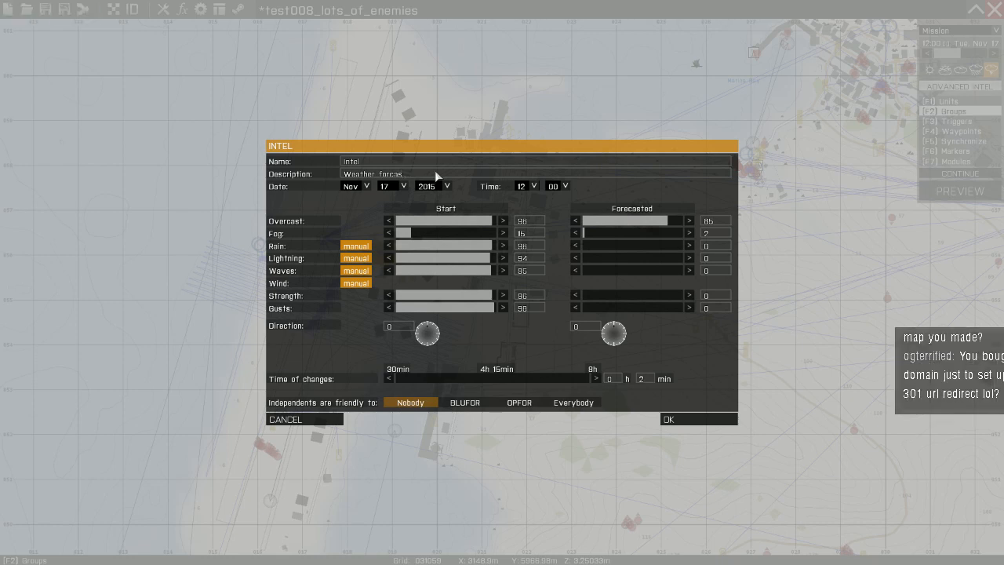
key(BackSpace)
key(BackSpace)
key(BackSpace)
key(BackSpace)
key(BackSpace)
key(BackSpace)
key(BackSpace)
text(Forecast)
click(666, 419)
Save the mission with the updated weather.
scroll(672, 421, down, 4)
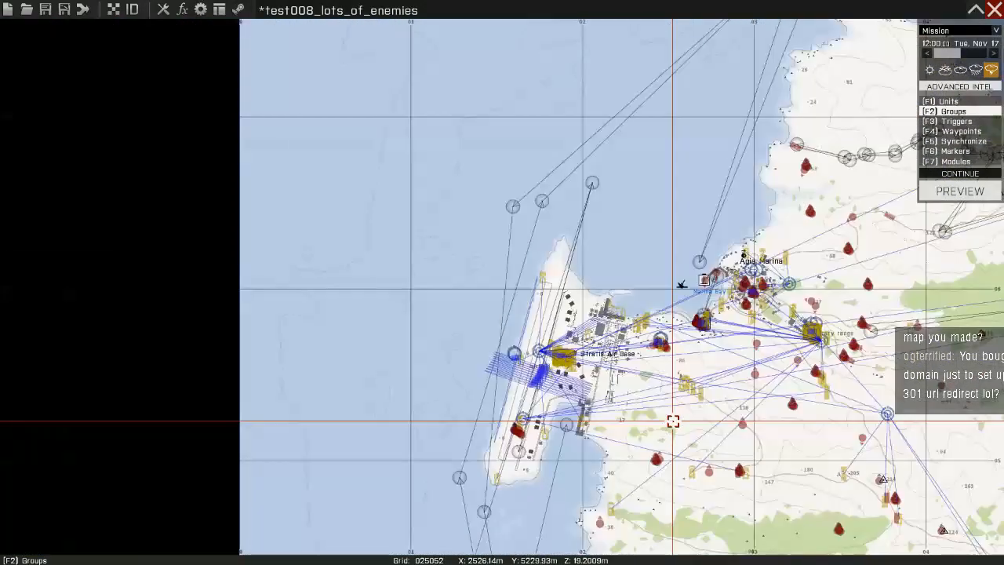
right_drag(672, 421, 600, 283)
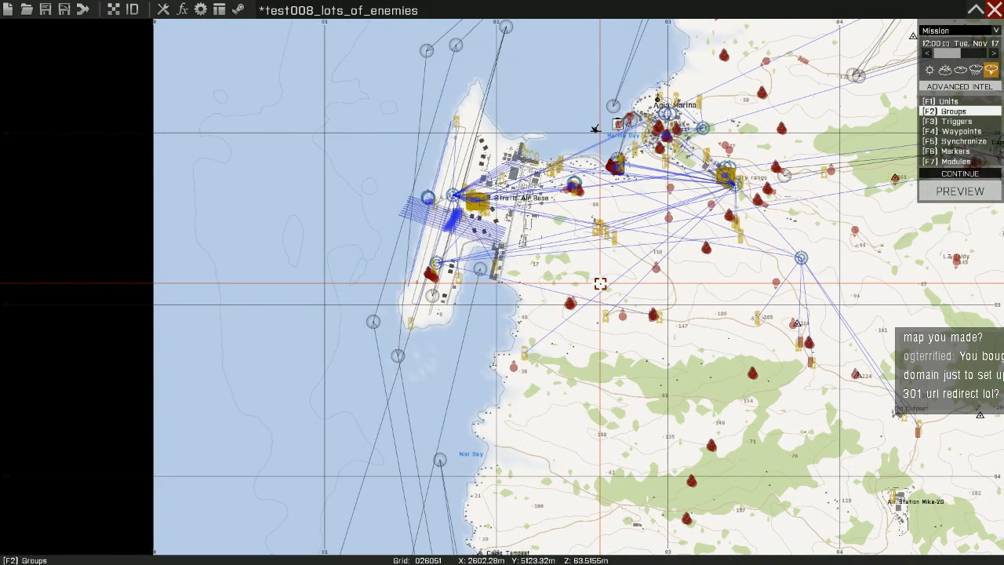
click(46, 10)
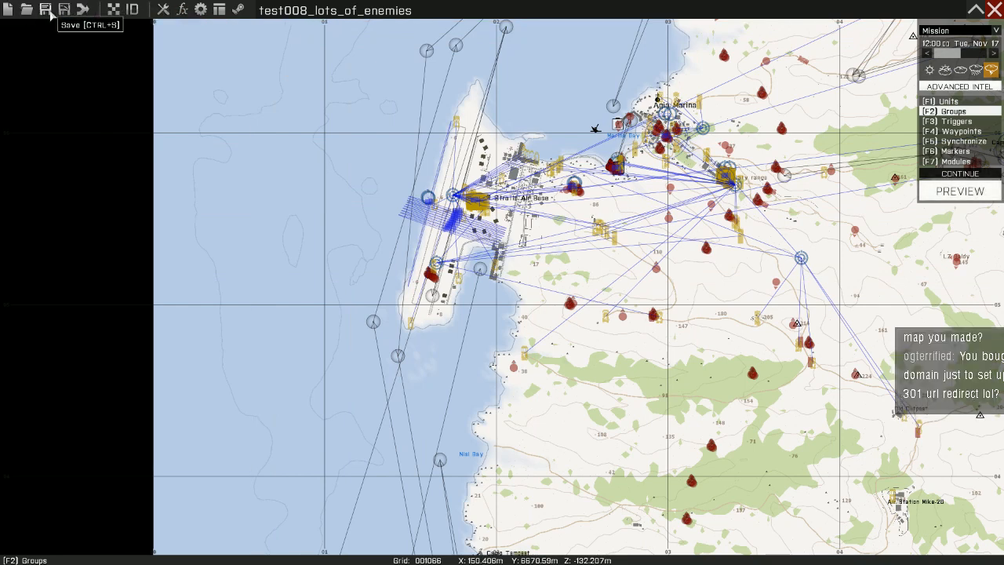
Examine the equipment, crates and survivor start position beside the Stratis Air Base runway.
right_drag(697, 308, 559, 292)
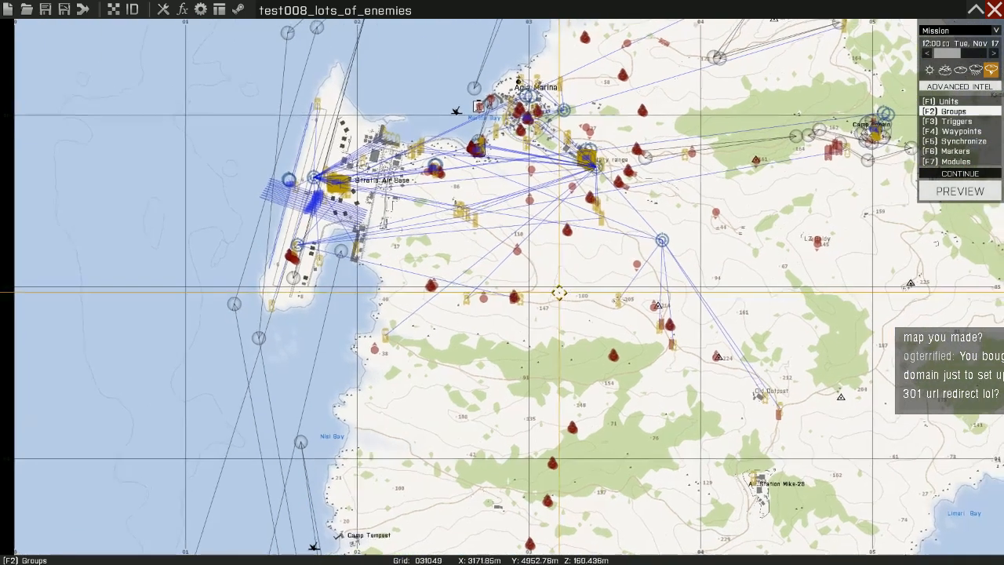
scroll(559, 292, down, 6)
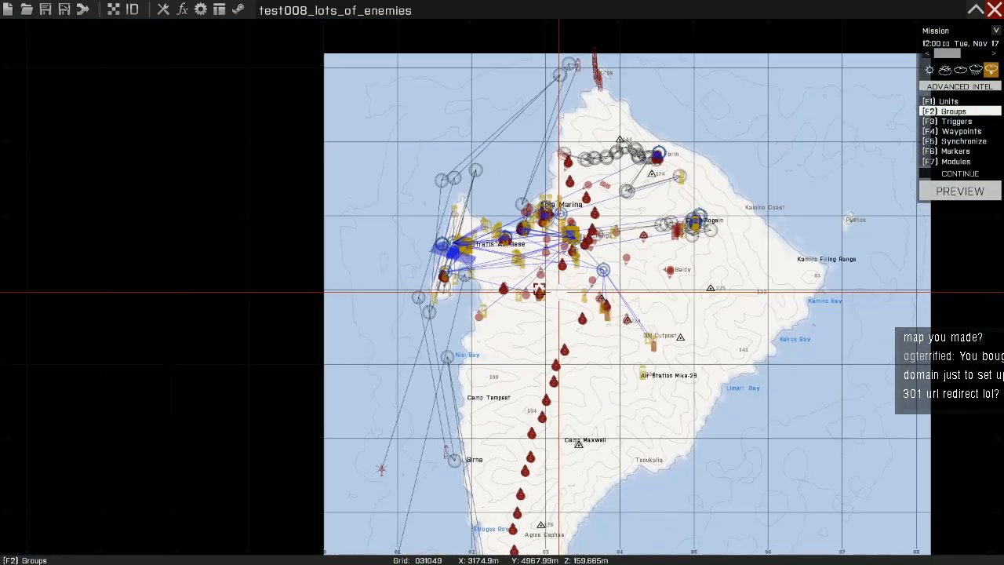
scroll(559, 293, down, 4)
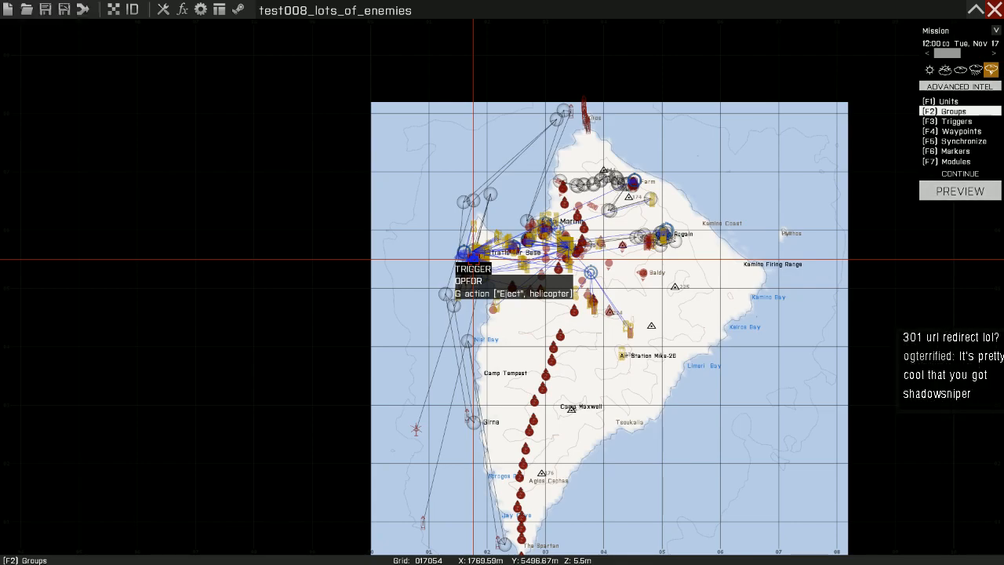
scroll(473, 258, up, 5)
right_drag(548, 195, 463, 269)
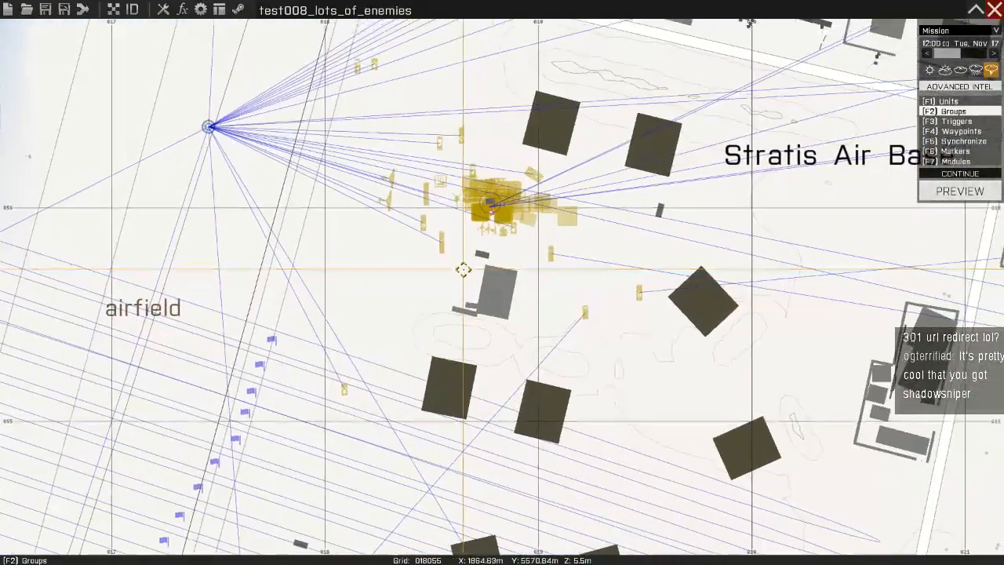
scroll(497, 213, up, 5)
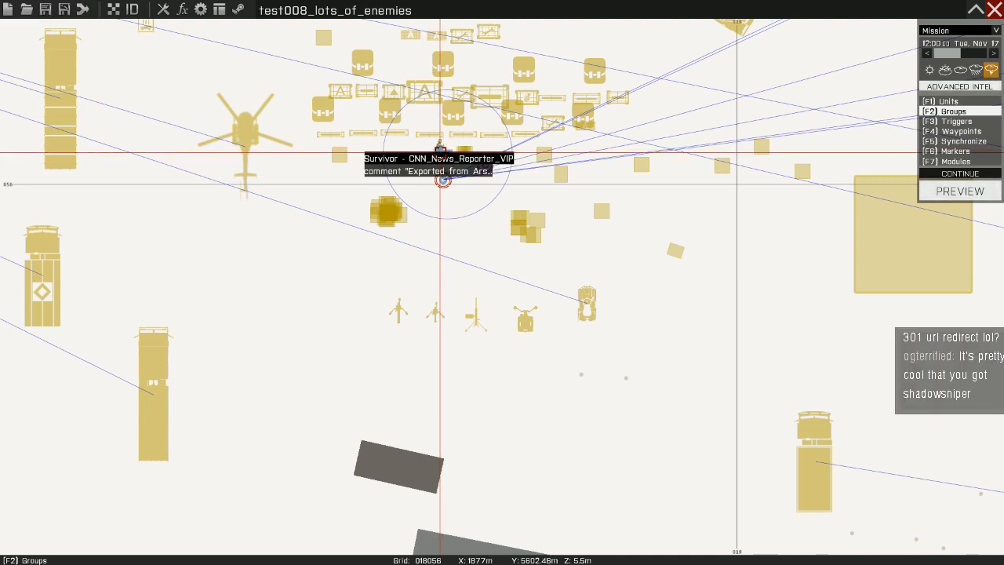
scroll(440, 153, up, 2)
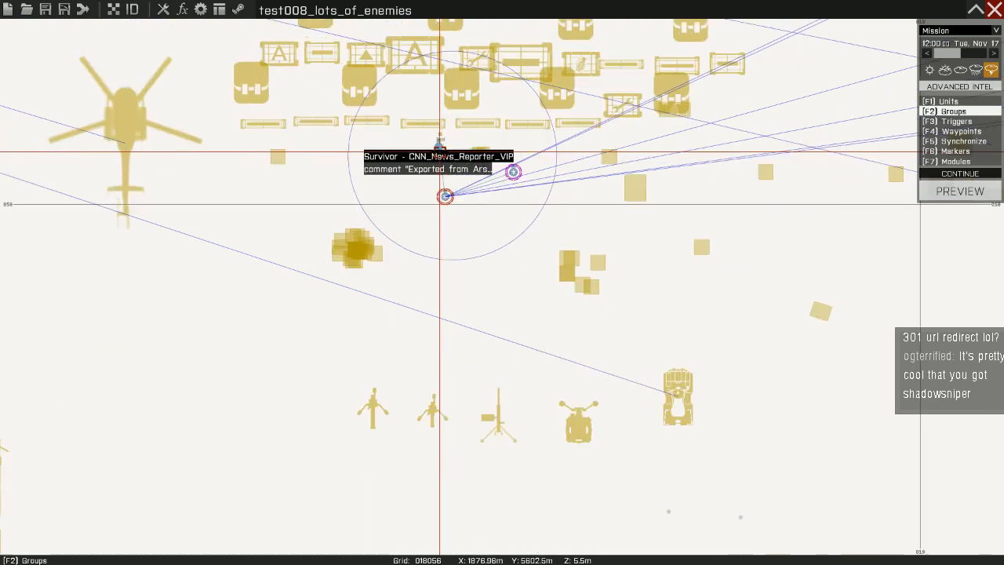
scroll(438, 149, up, 2)
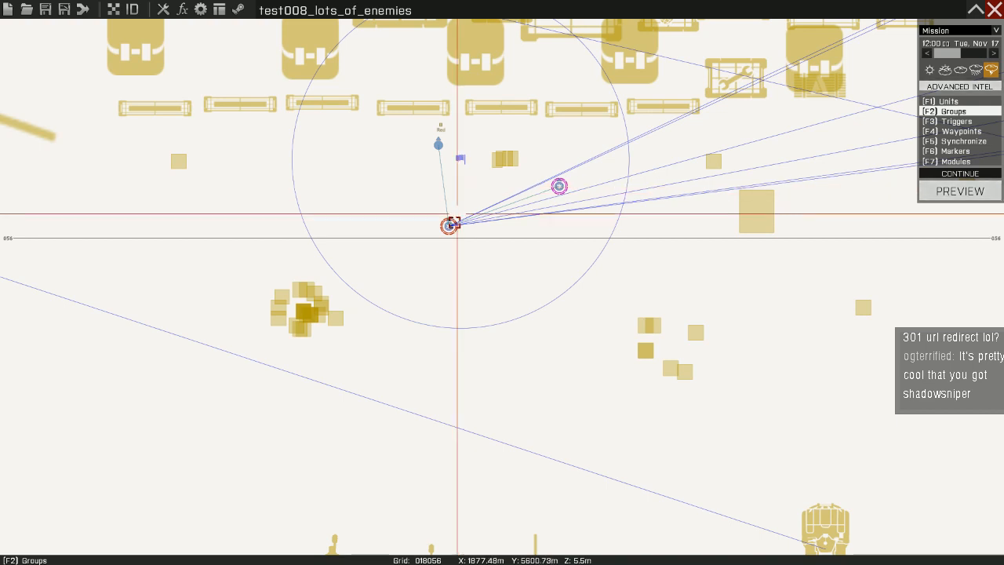
scroll(428, 213, down, 2)
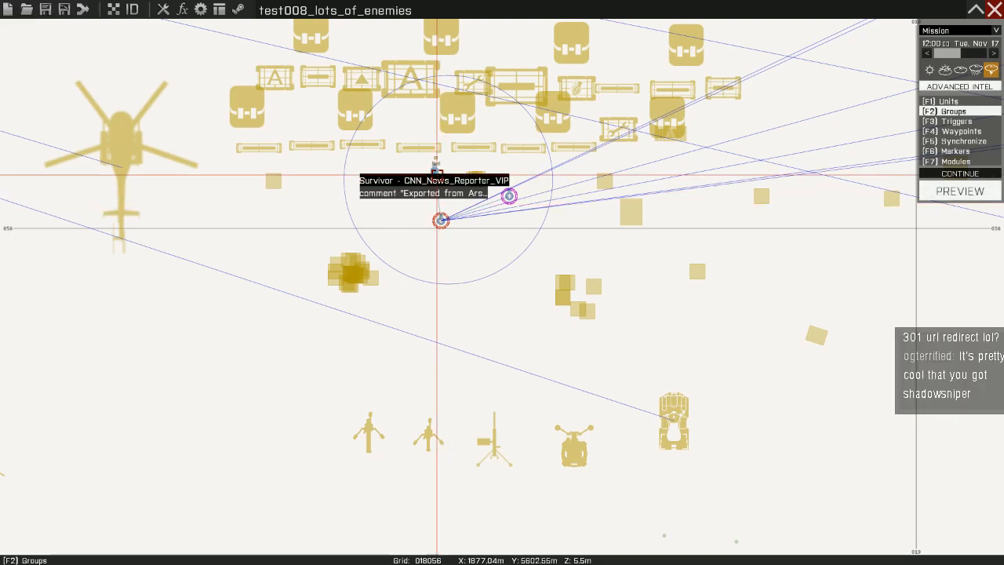
scroll(447, 182, down, 3)
scroll(447, 182, down, 8)
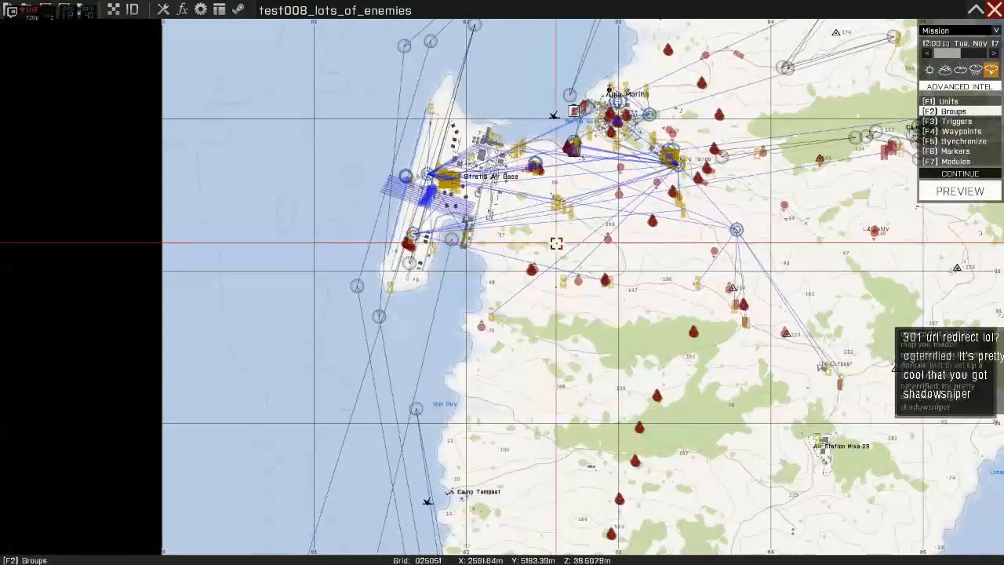
Look over the island's unit and waypoint layout, including Kamino Firing Range and the airfield.
scroll(677, 243, down, 3)
right_drag(683, 267, 542, 273)
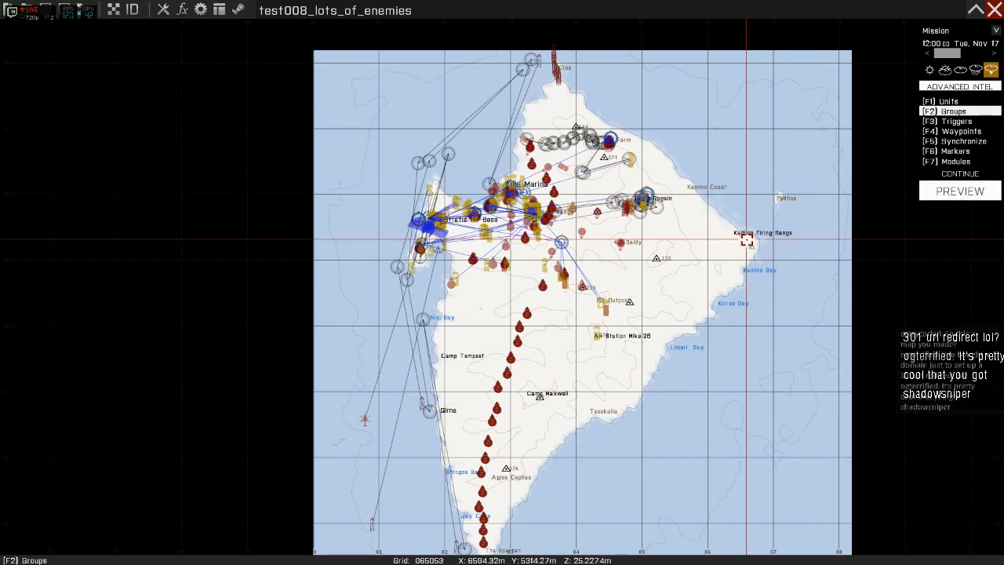
scroll(745, 241, up, 5)
scroll(746, 237, up, 3)
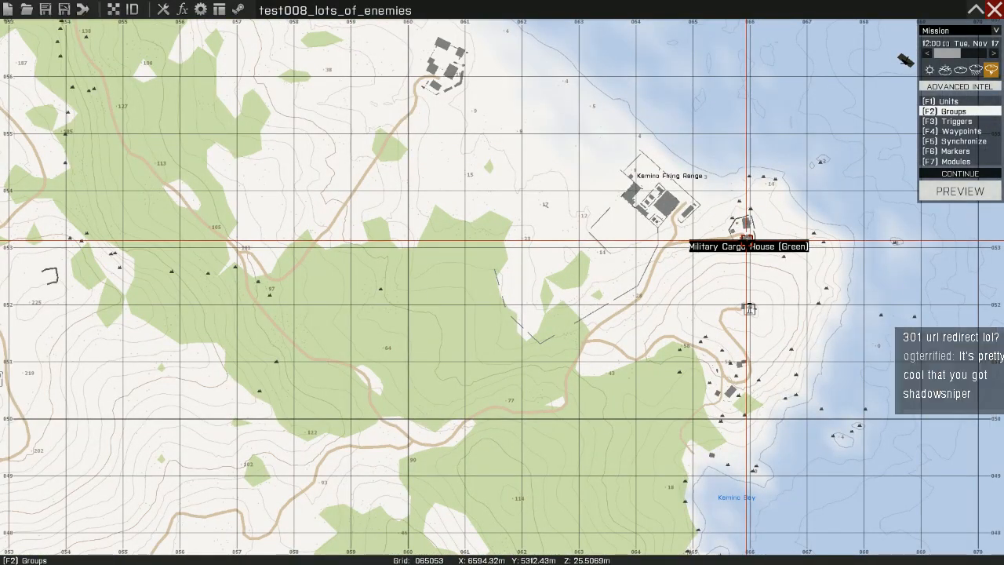
scroll(746, 240, down, 8)
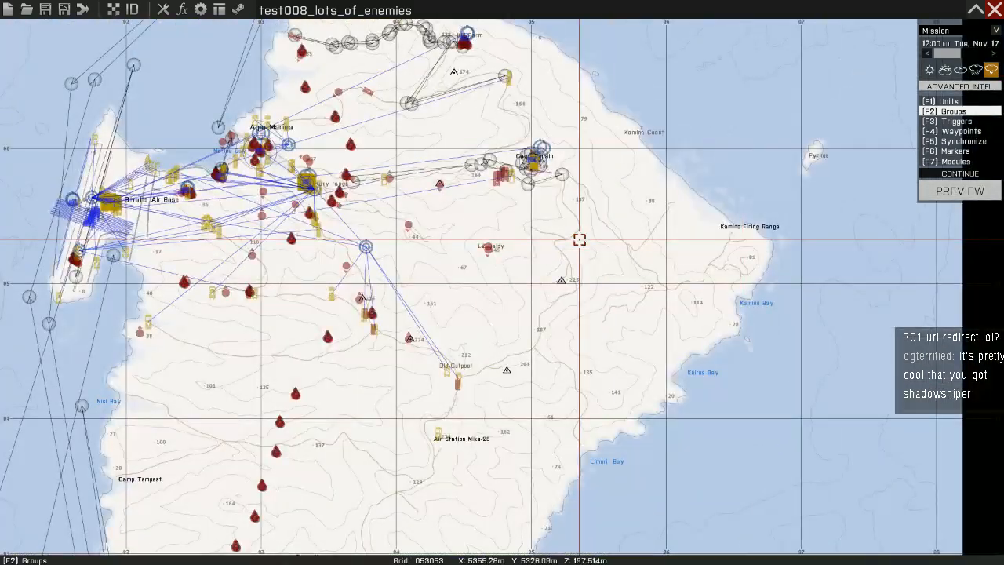
right_drag(387, 224, 625, 229)
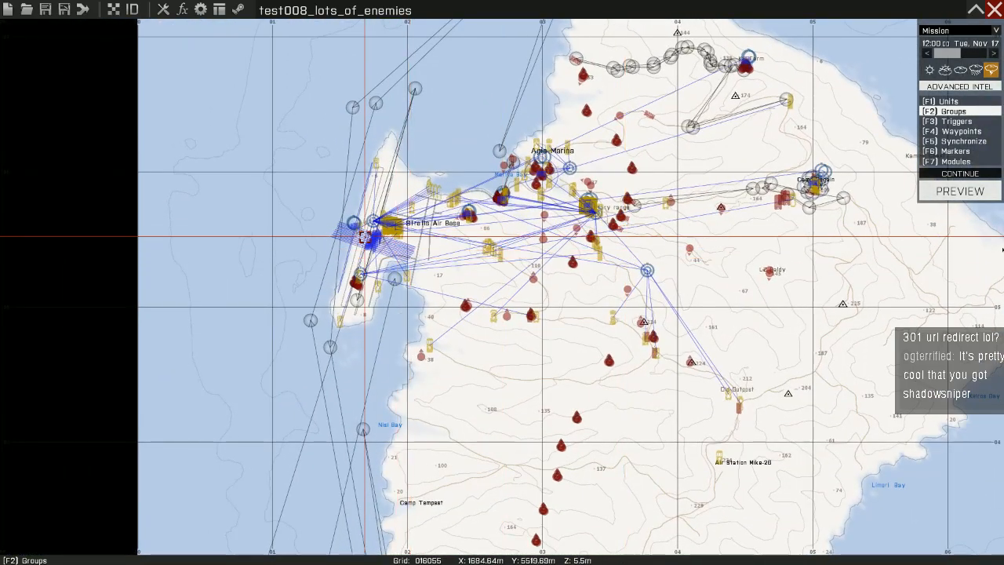
scroll(365, 235, up, 4)
scroll(365, 235, up, 2)
scroll(366, 279, down, 3)
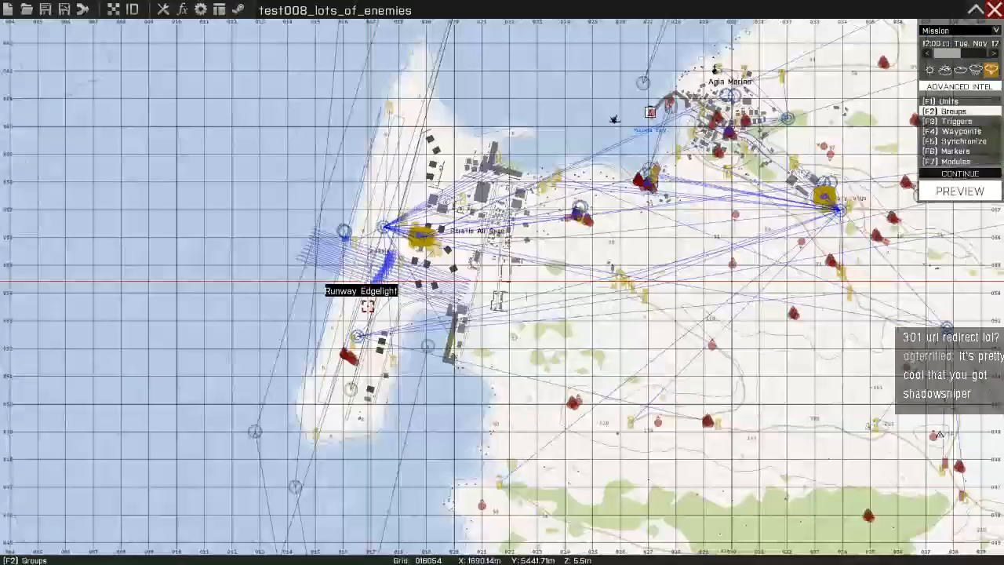
right_drag(367, 385, 372, 206)
scroll(372, 206, down, 6)
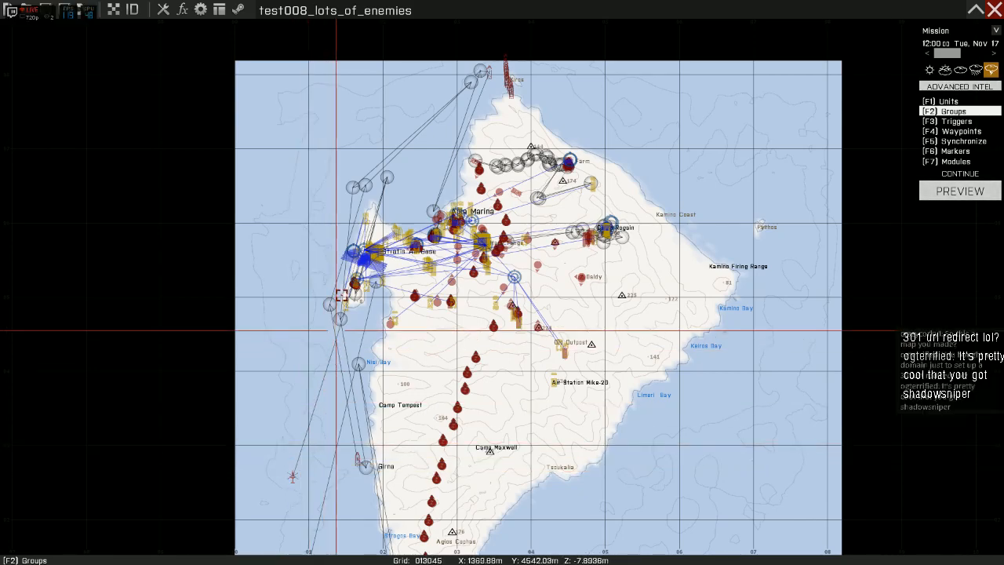
Select the row of helicopter eject triggers on the airfield runway and move them about 85 m east.
scroll(361, 278, up, 10)
scroll(373, 291, up, 1)
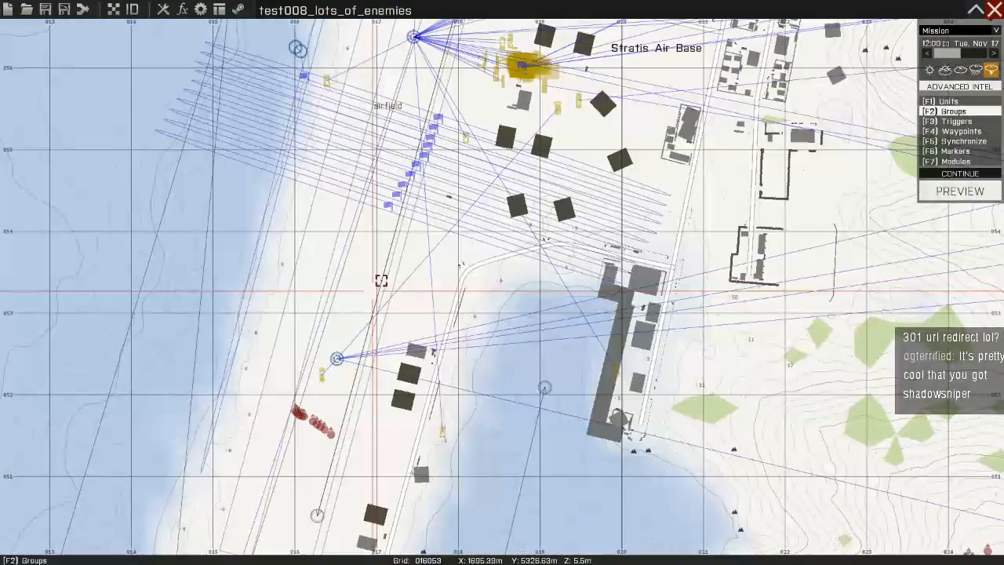
right_drag(400, 268, 359, 338)
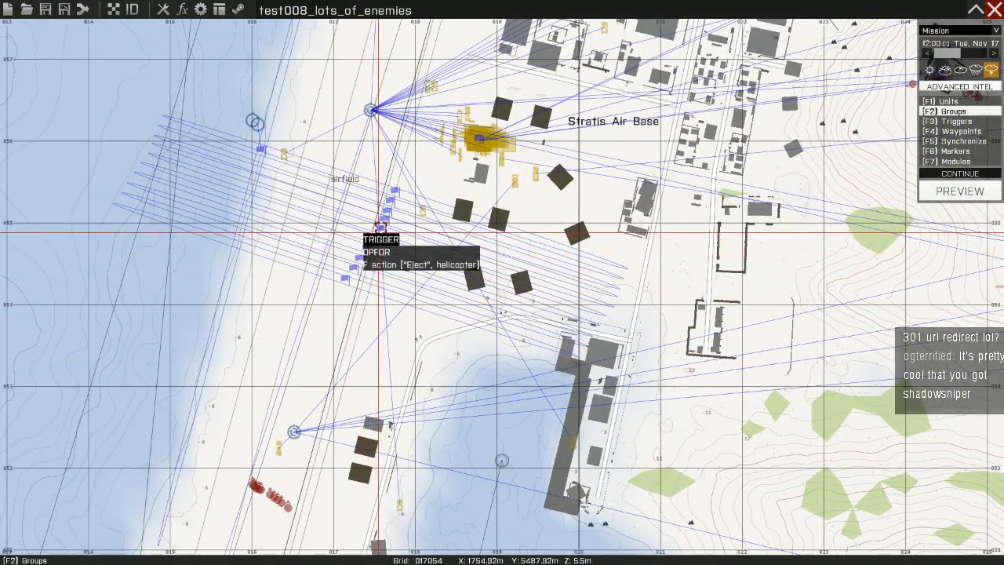
right_drag(425, 149, 402, 224)
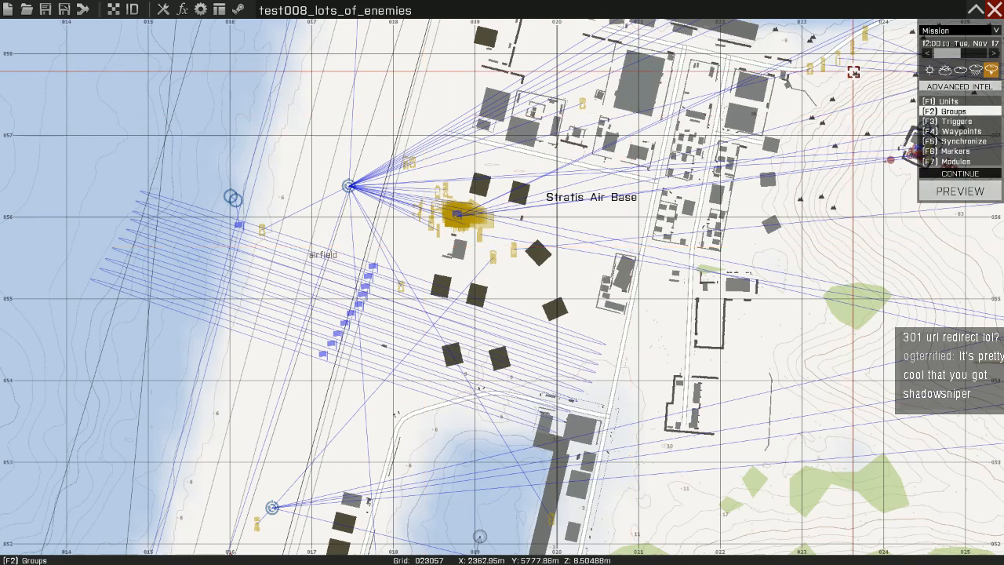
key(F1)
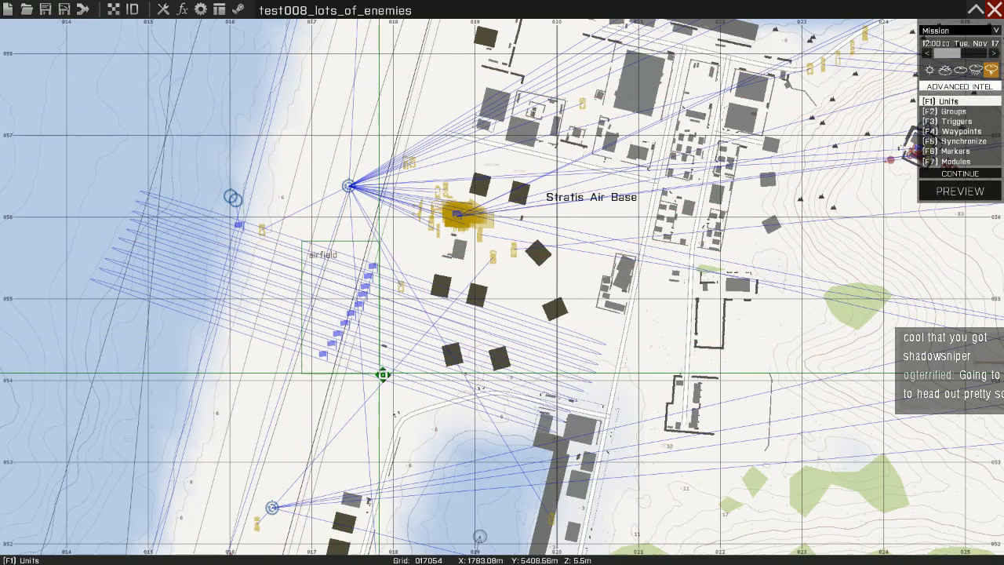
drag(349, 314, 418, 311)
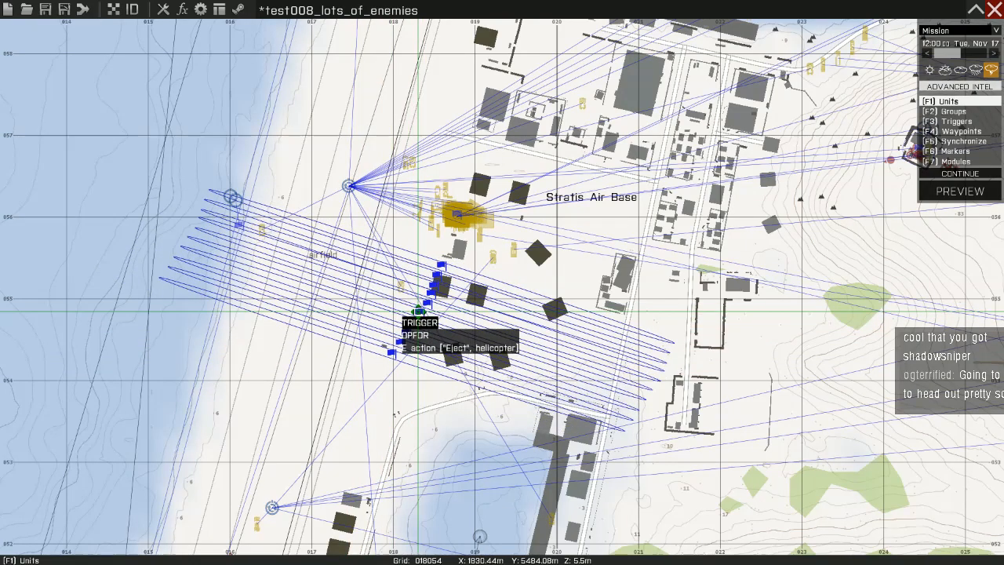
Move the helicopter's move waypoint north of the airfield about 215 m east and slightly south.
scroll(406, 378, down, 5)
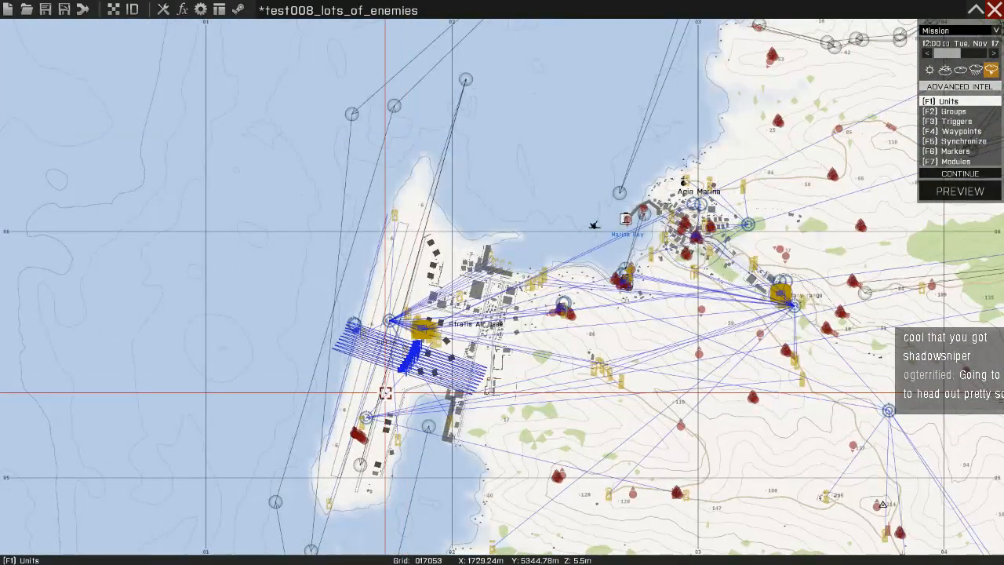
right_drag(391, 487, 375, 467)
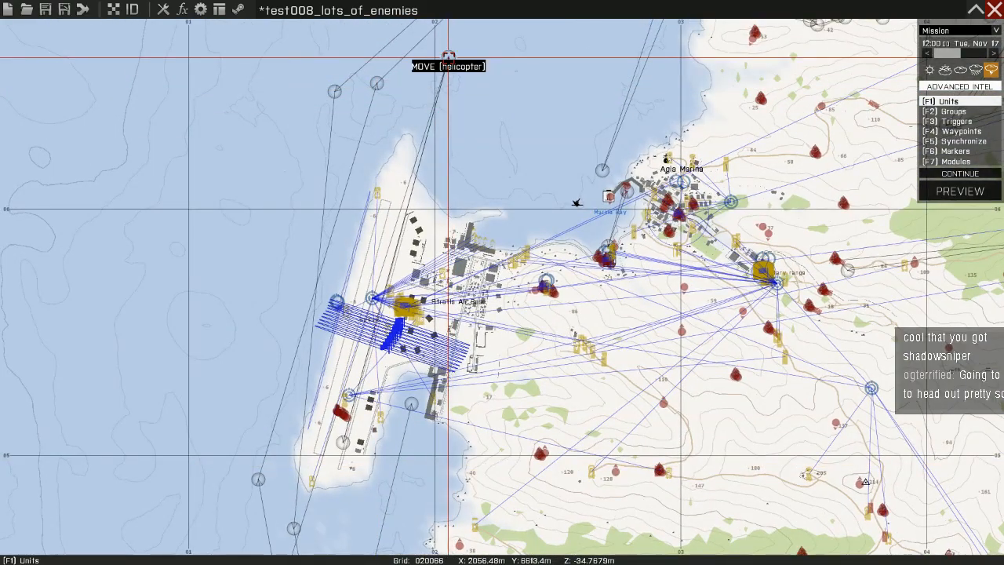
drag(448, 56, 501, 73)
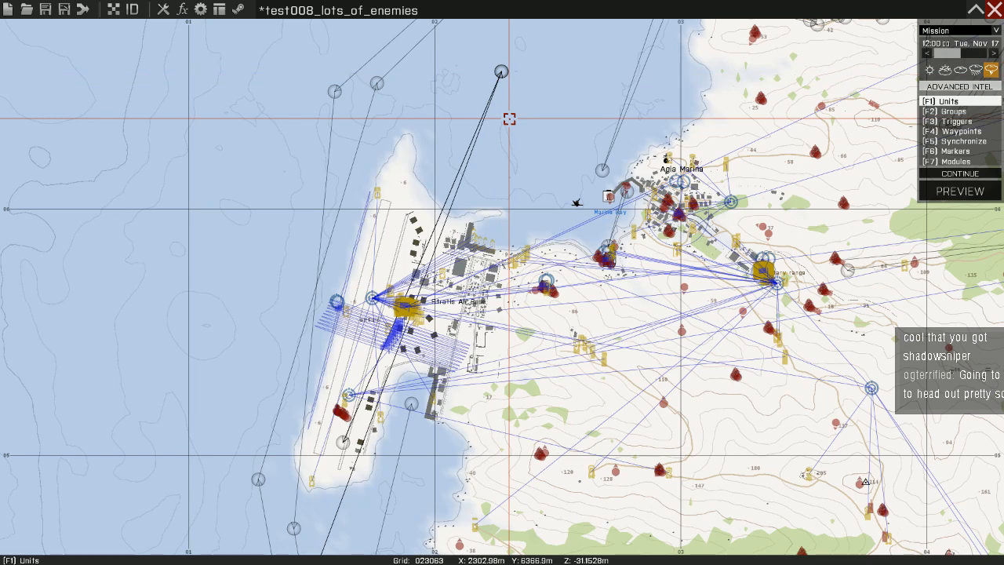
Export test008_lots_of_enemies to multiplayer missions.
click(66, 14)
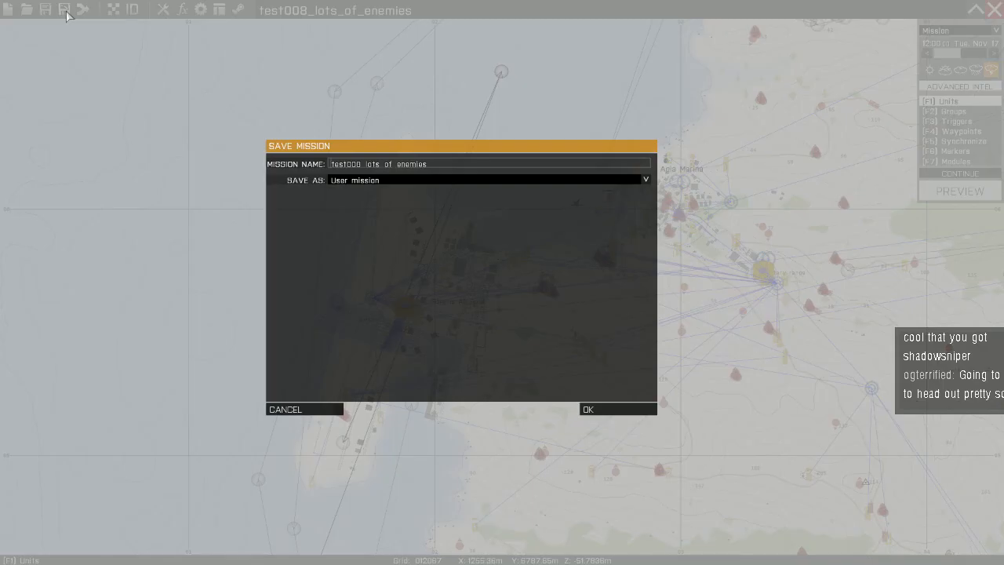
click(353, 183)
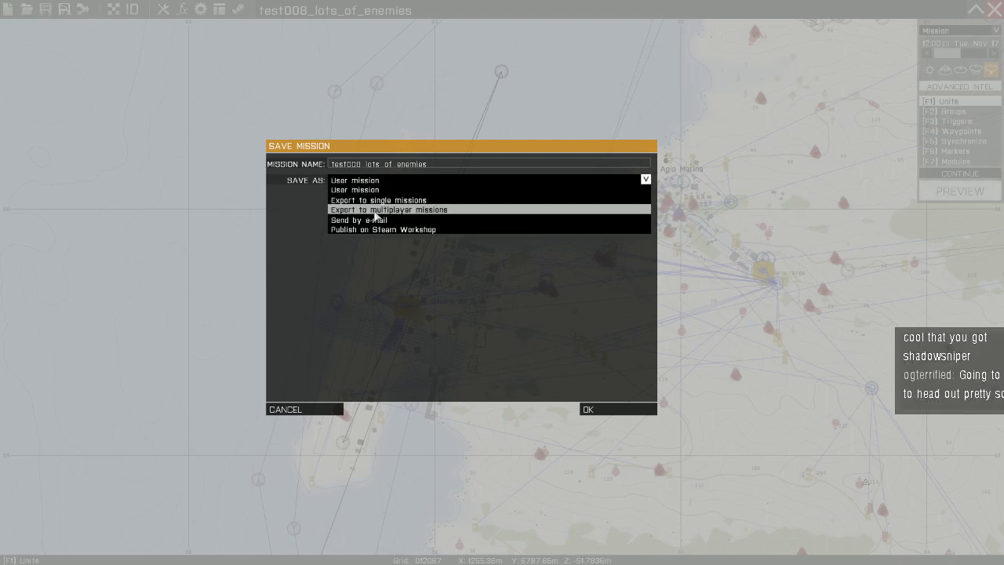
click(375, 210)
click(592, 409)
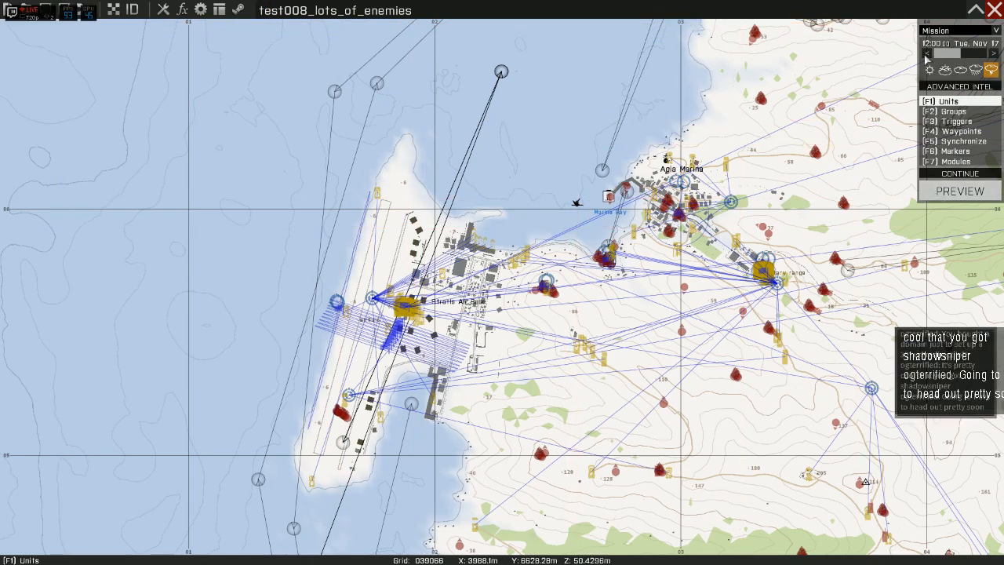
Exit the mission editor without saving and open the setup for a new multiplayer server.
click(993, 9)
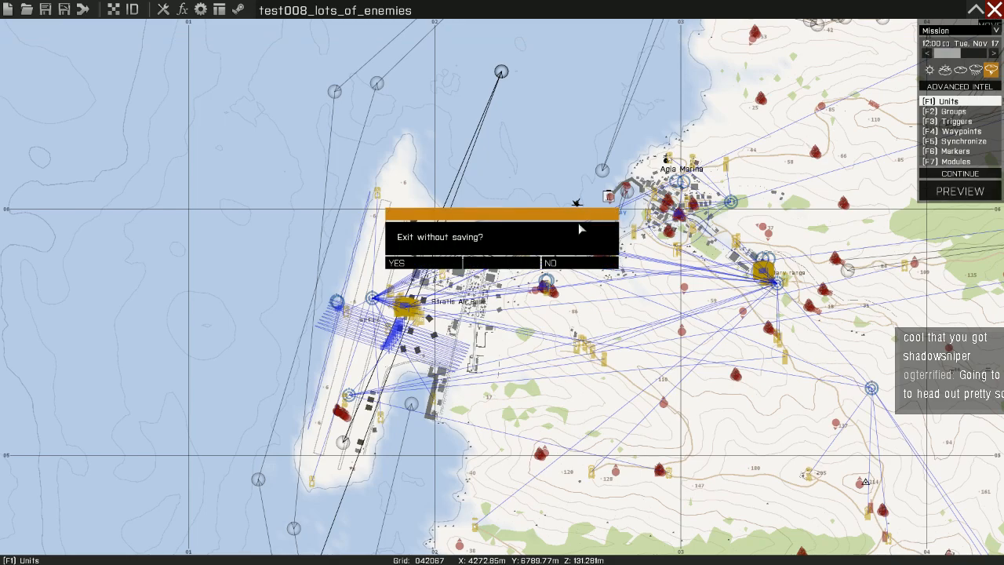
click(420, 259)
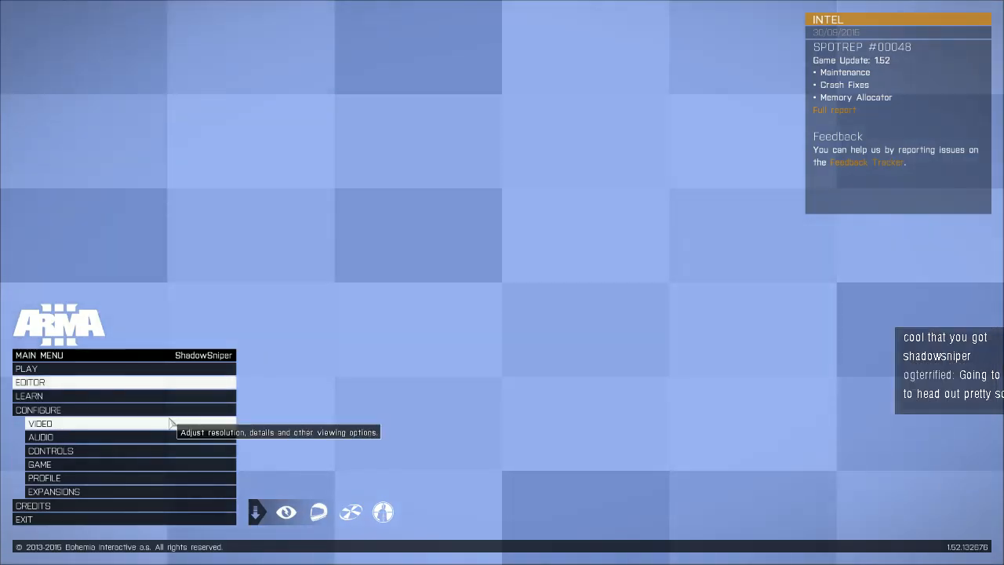
click(100, 368)
click(99, 452)
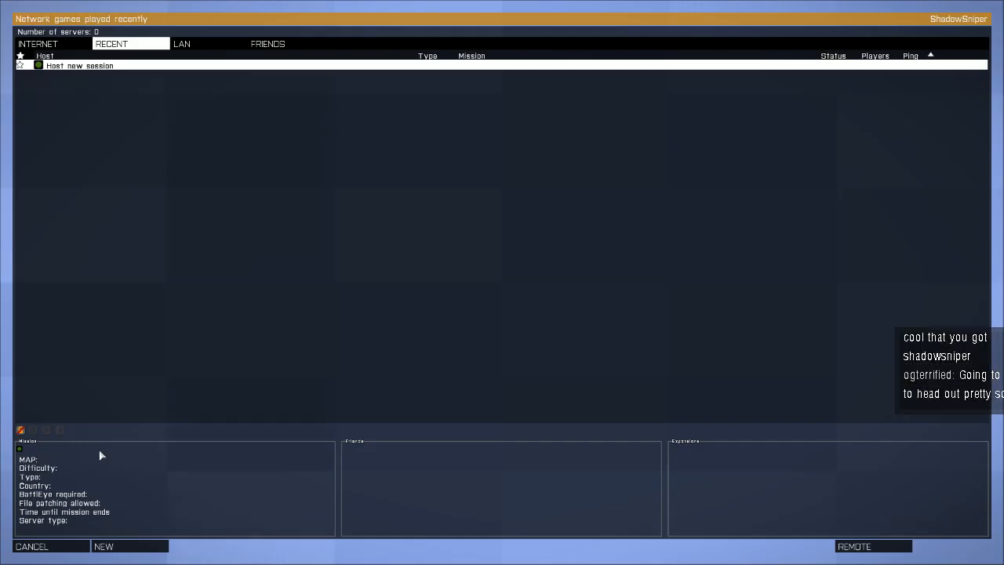
click(130, 546)
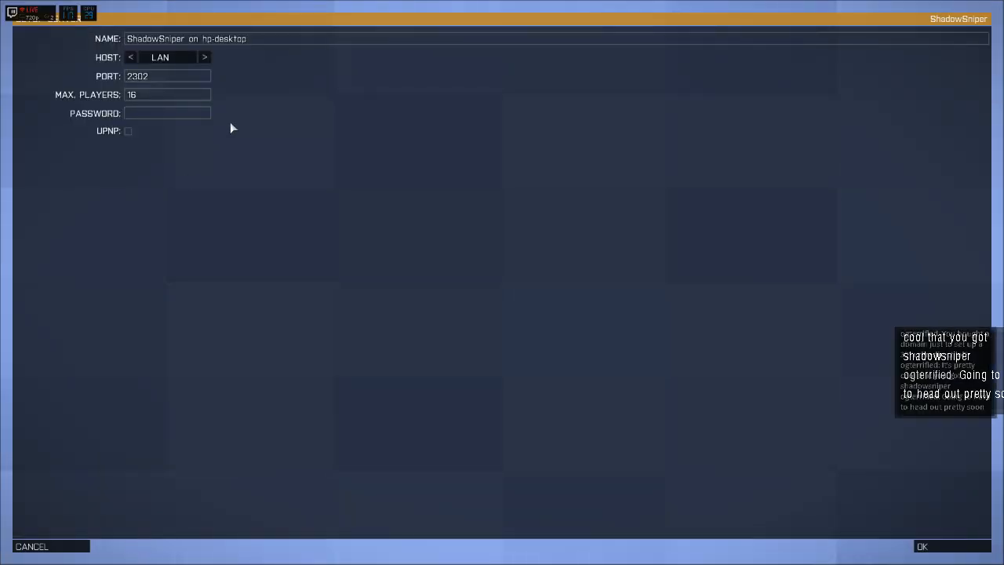
Set the server host to Internet, name it with the profile name plus "'s Map - Escort the VIP", and create it.
click(204, 56)
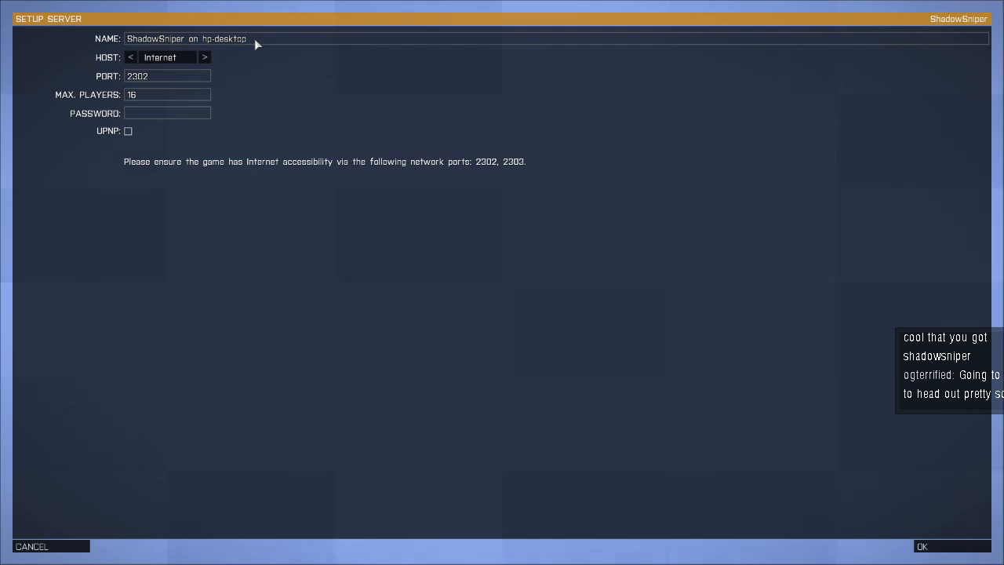
key(BackSpace)
key(BackSpace)
key(BackSpace)
key(BackSpace)
key(BackSpace)
key(BackSpace)
key(BackSpace)
key(BackSpace)
key(BackSpace)
key(BackSpace)
key(BackSpace)
key(BackSpace)
key(BackSpace)
key(BackSpace)
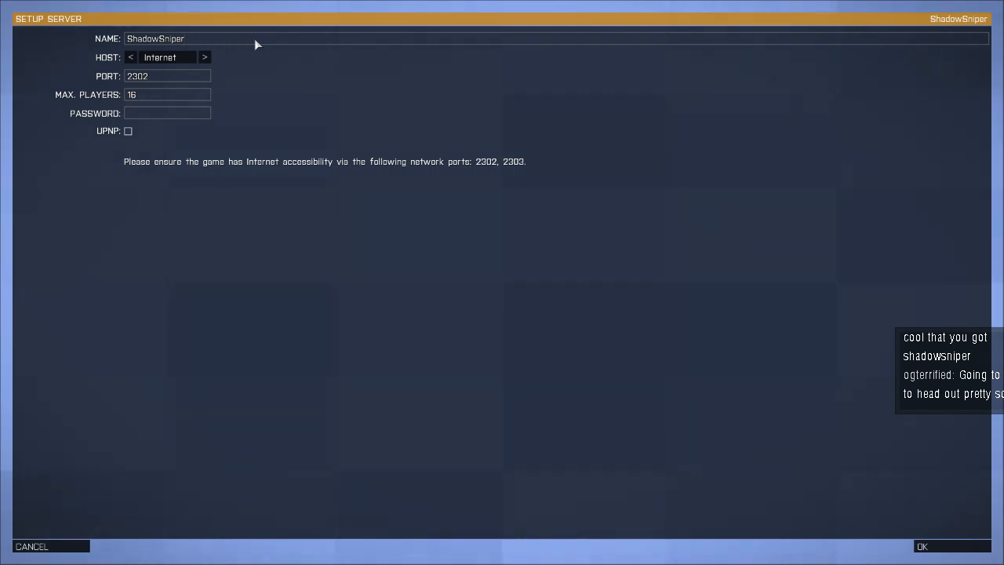
text('s Map - Es)
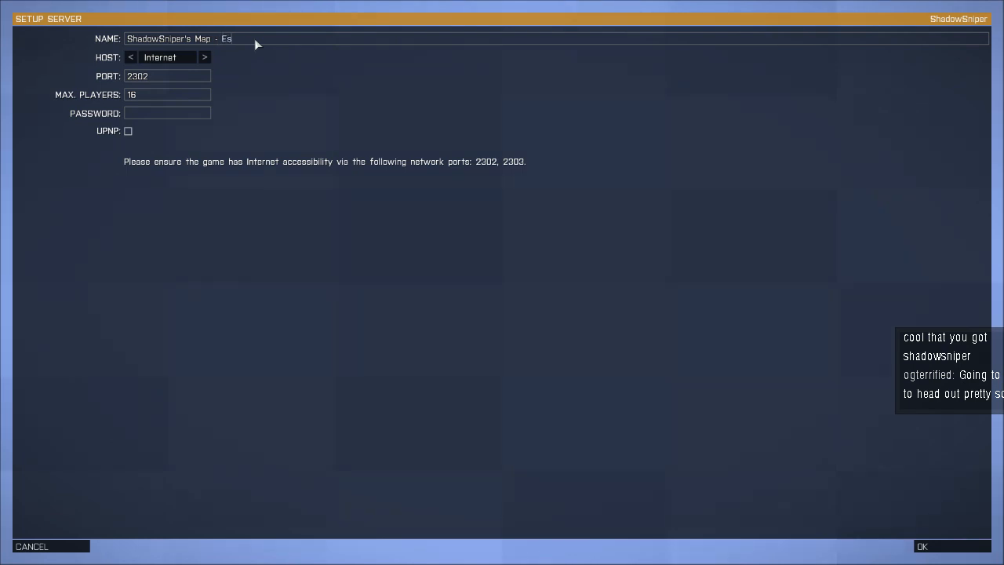
text(cort the VIP)
click(930, 548)
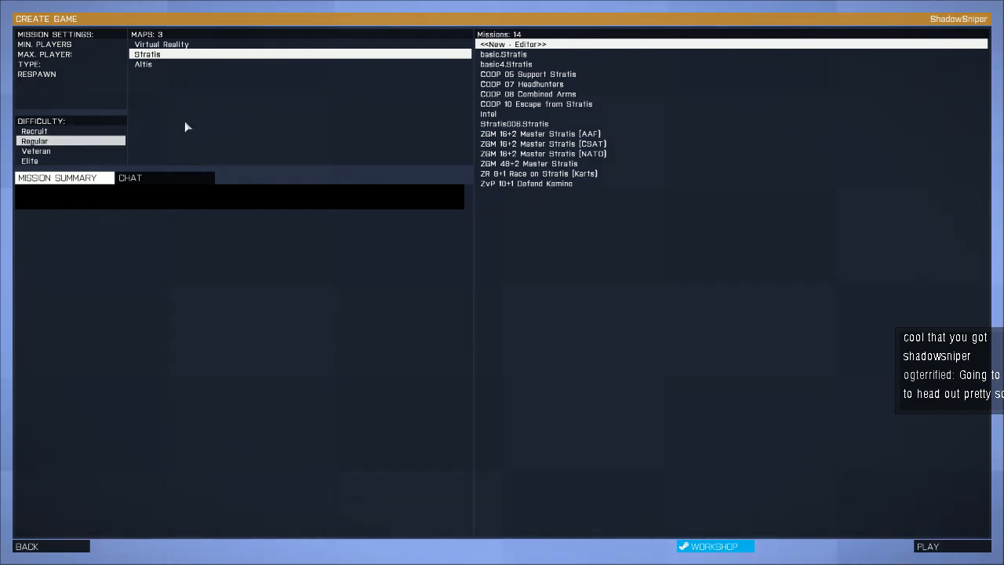
Check the Altis and Stratis mission lists for the exported mission, and back out to the main menu.
click(149, 66)
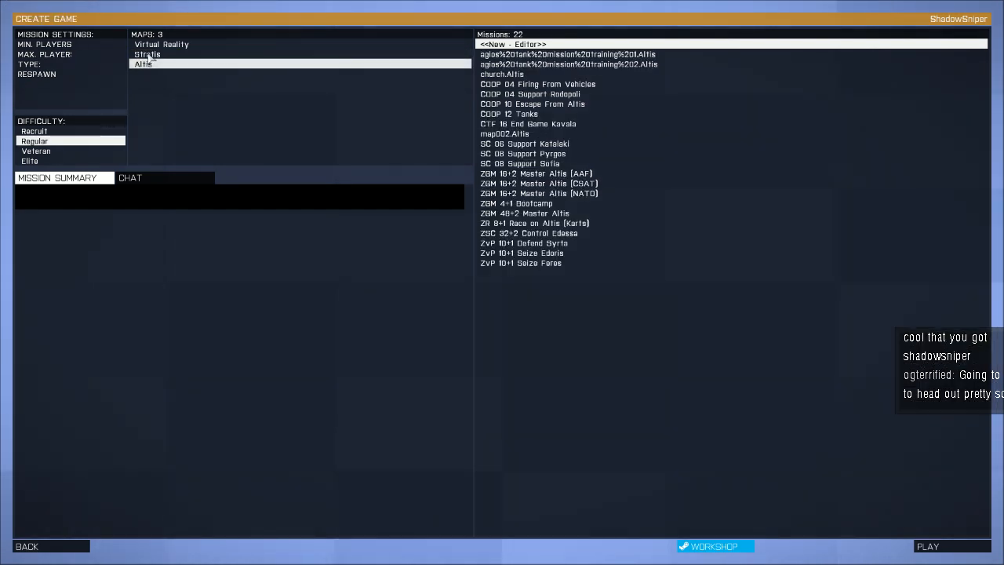
click(148, 55)
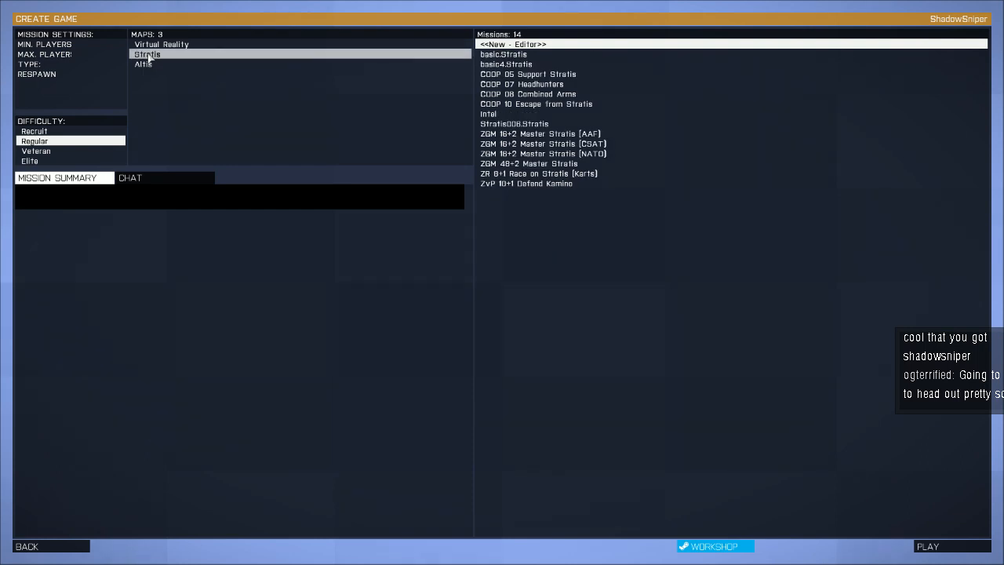
click(543, 235)
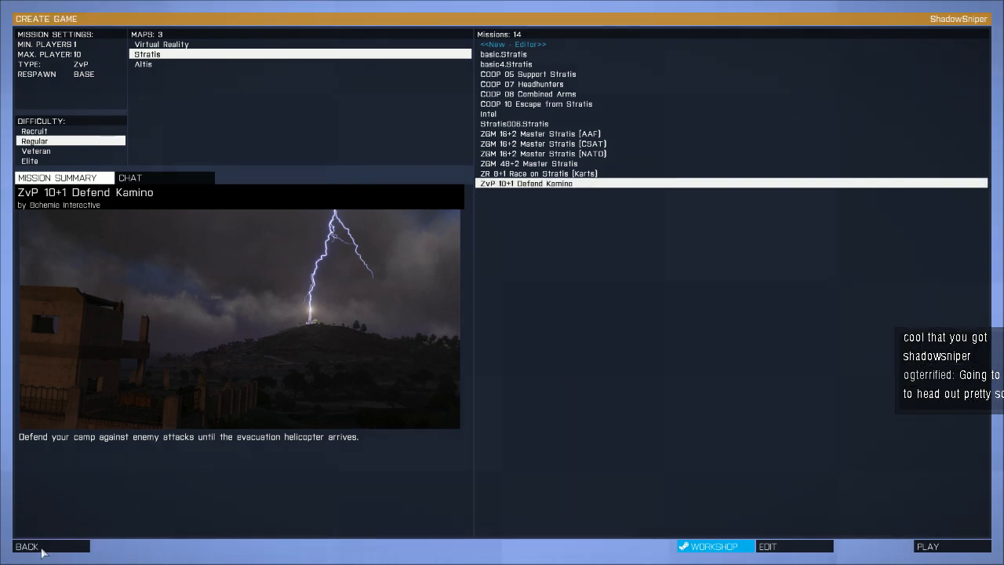
click(43, 548)
click(41, 549)
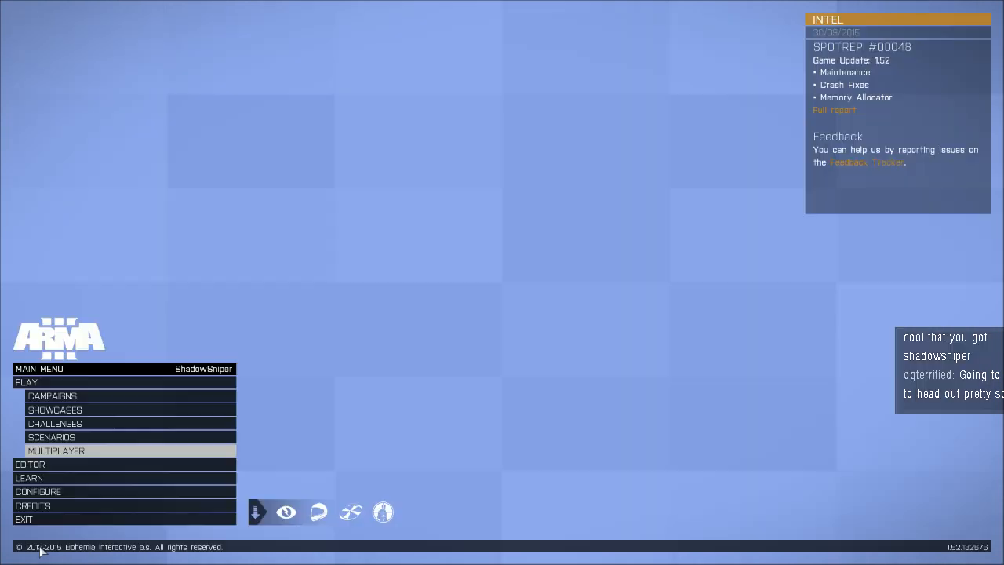
Open the editor on the Stratis map and load the mission test008_lots_of_enemies.
click(50, 465)
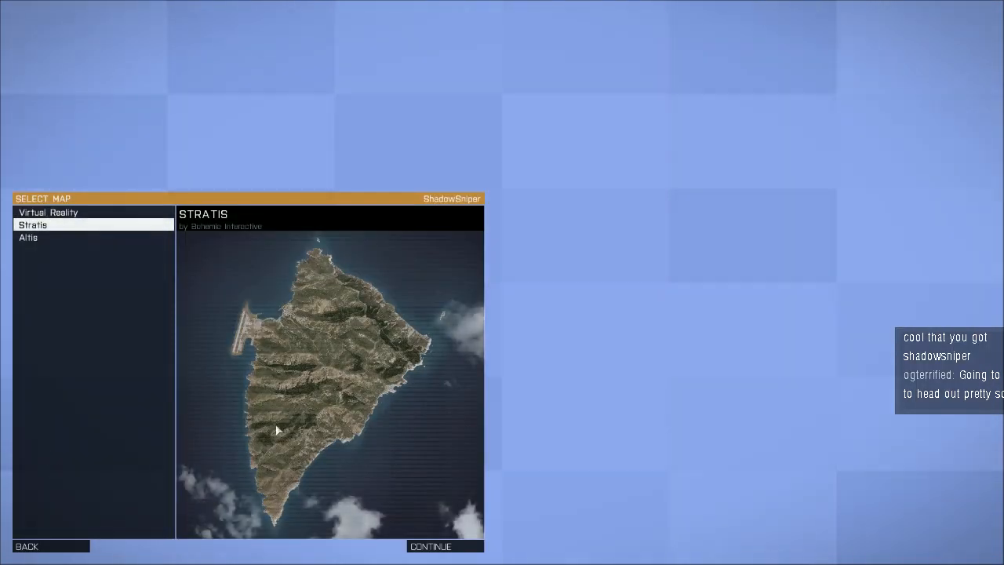
click(430, 547)
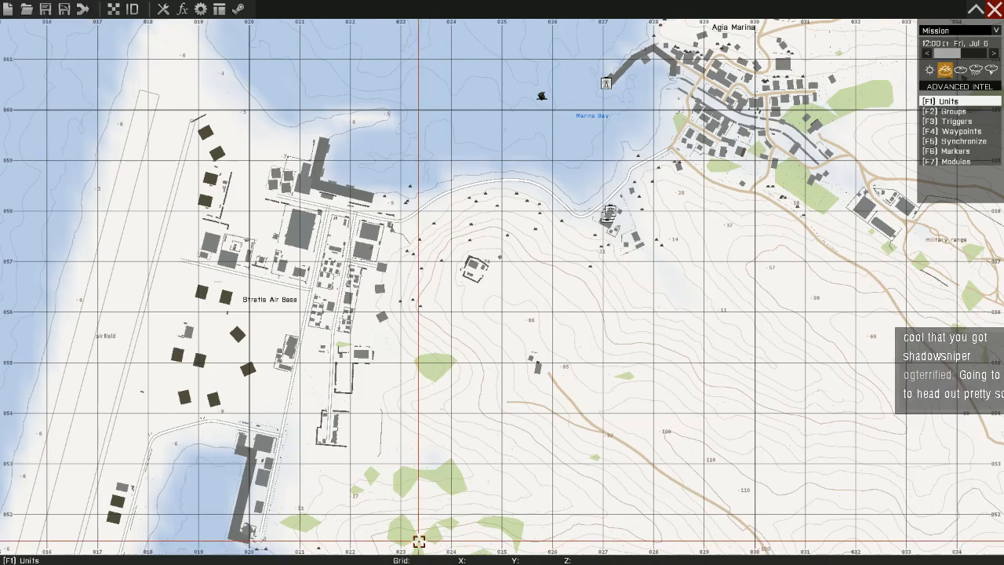
click(26, 10)
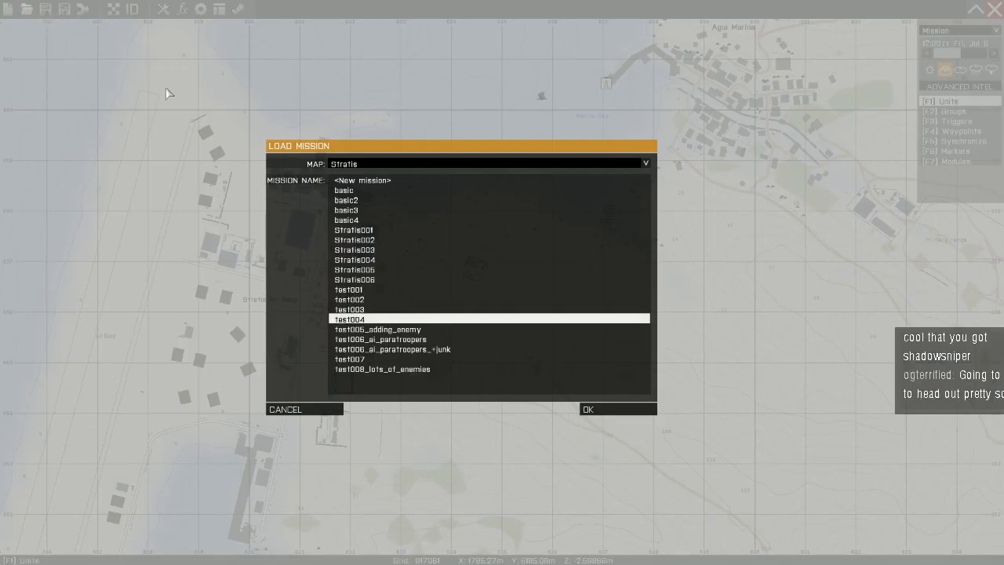
click(392, 369)
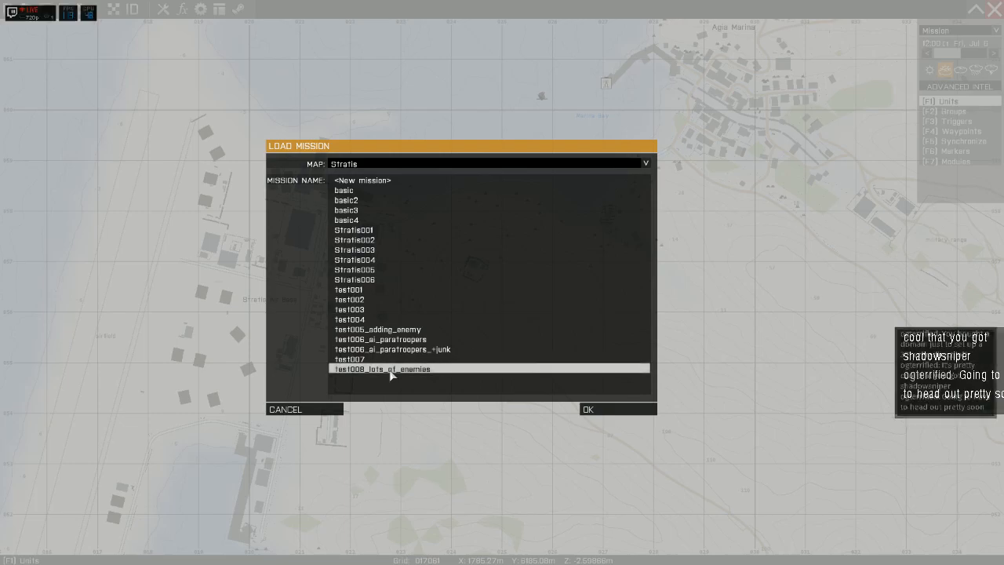
click(602, 410)
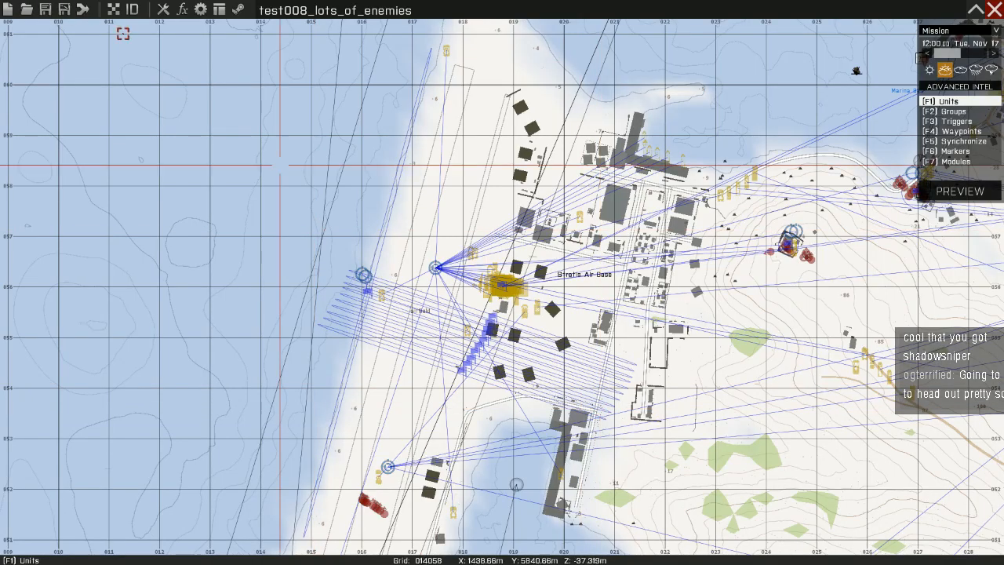
Export the reloaded test008_lots_of_enemies to multiplayer missions again.
click(66, 10)
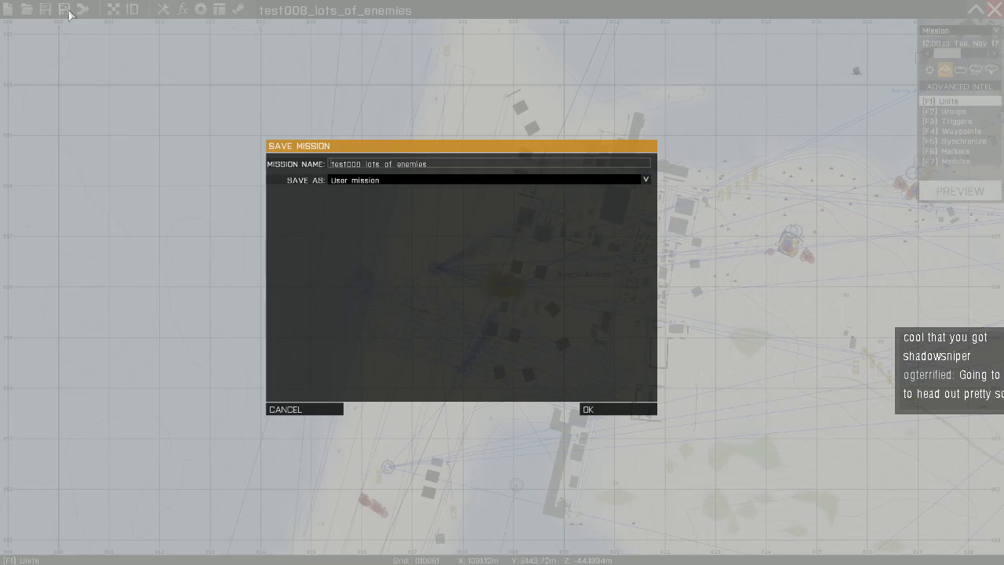
click(376, 182)
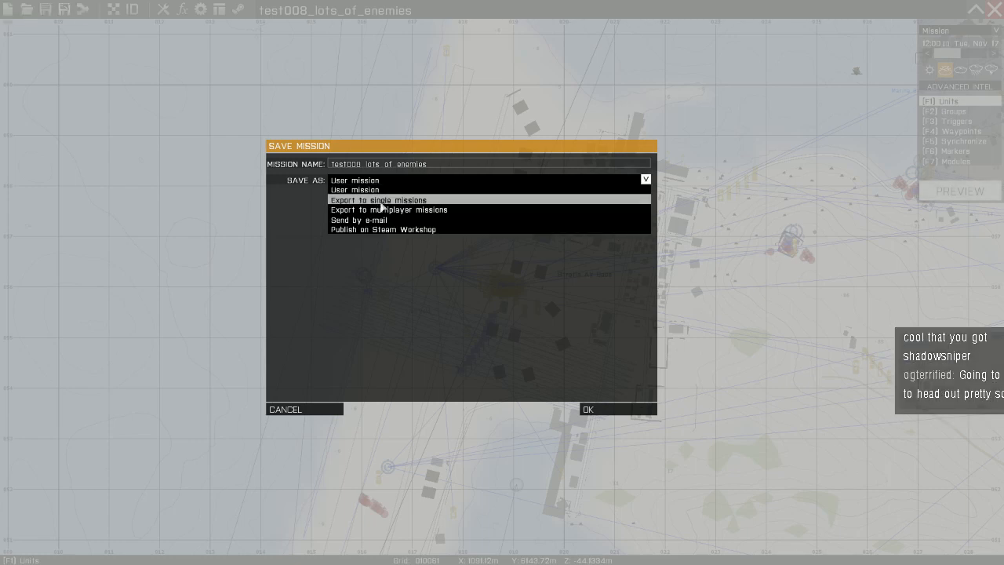
click(381, 213)
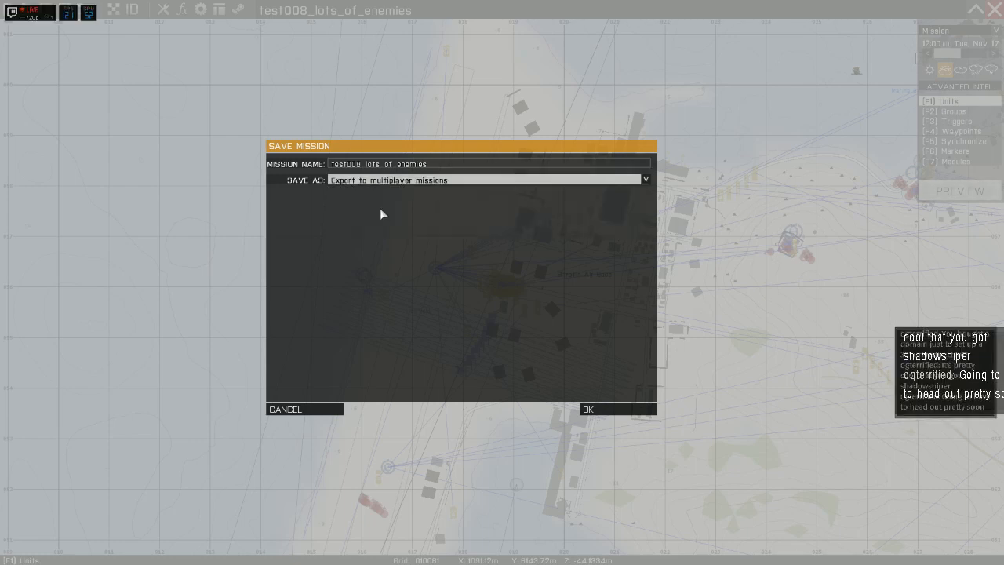
click(588, 409)
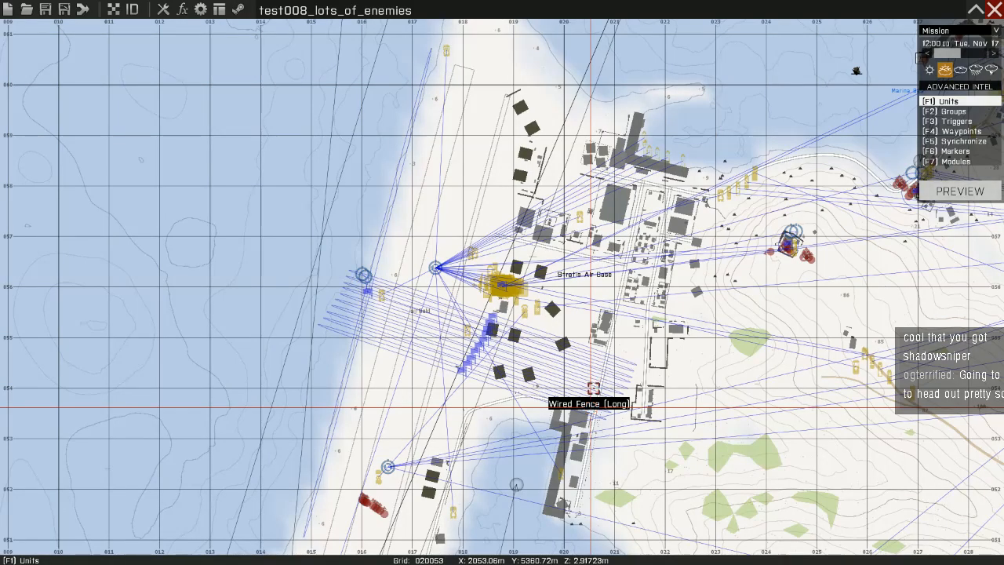
Exit the editor without saving and open the multiplayer server browser.
click(994, 9)
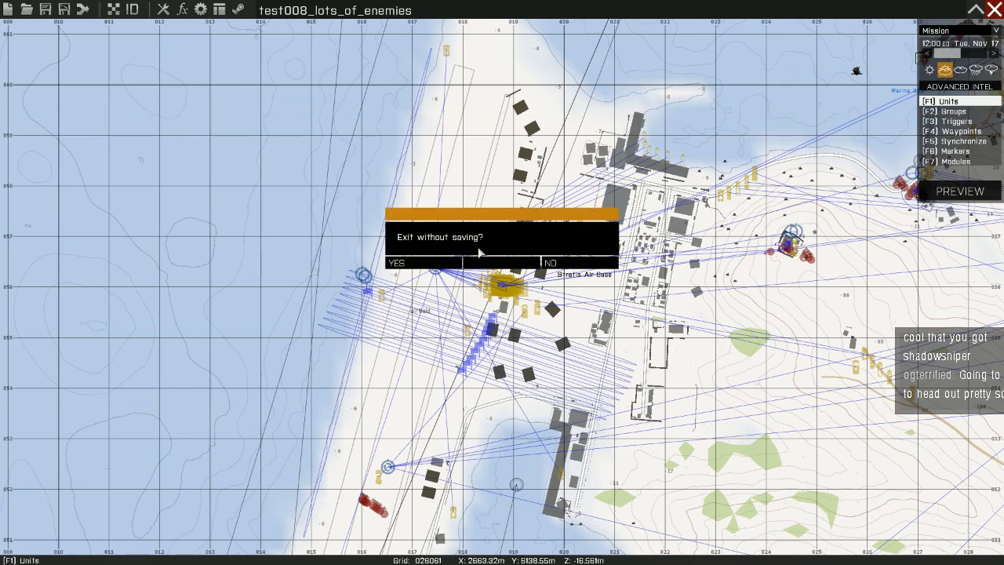
click(435, 263)
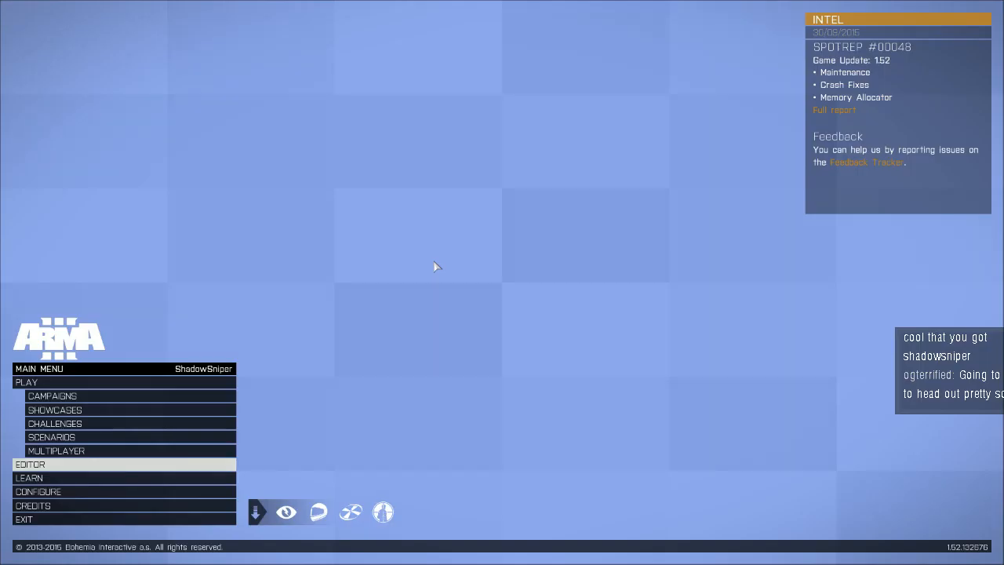
click(71, 450)
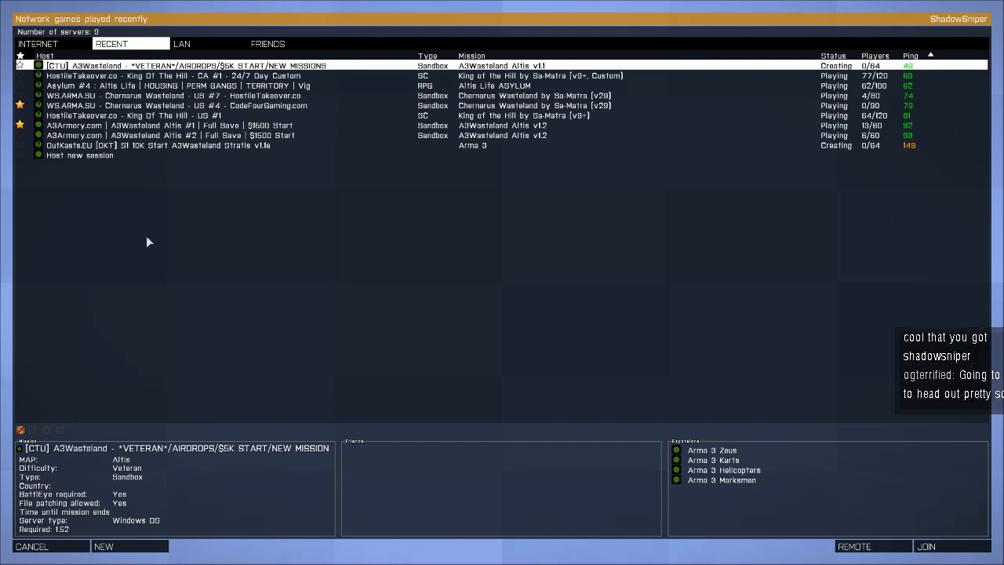